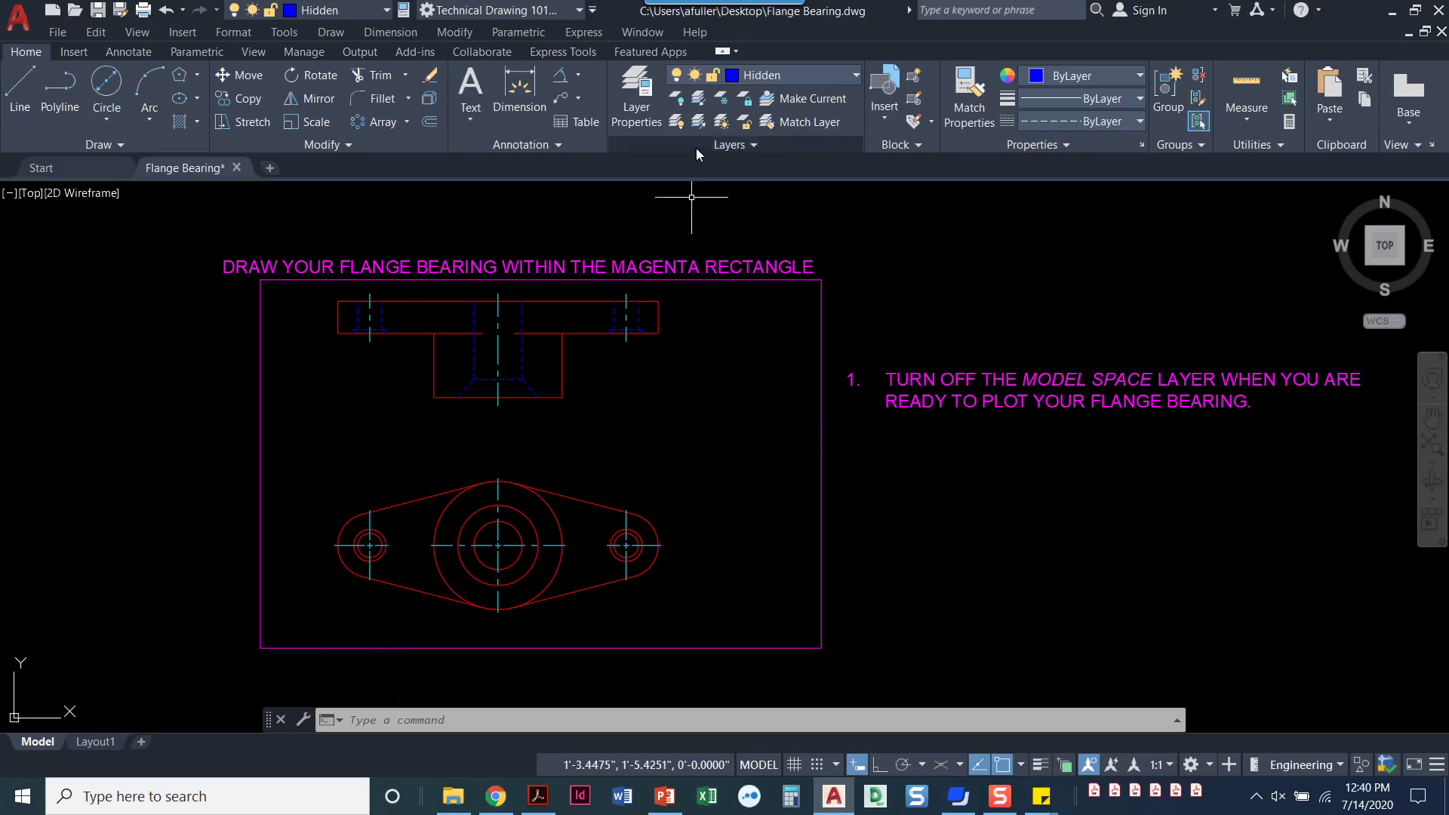
Step: Set Cutting Plane as the current layer and frame the flange views
click(788, 76)
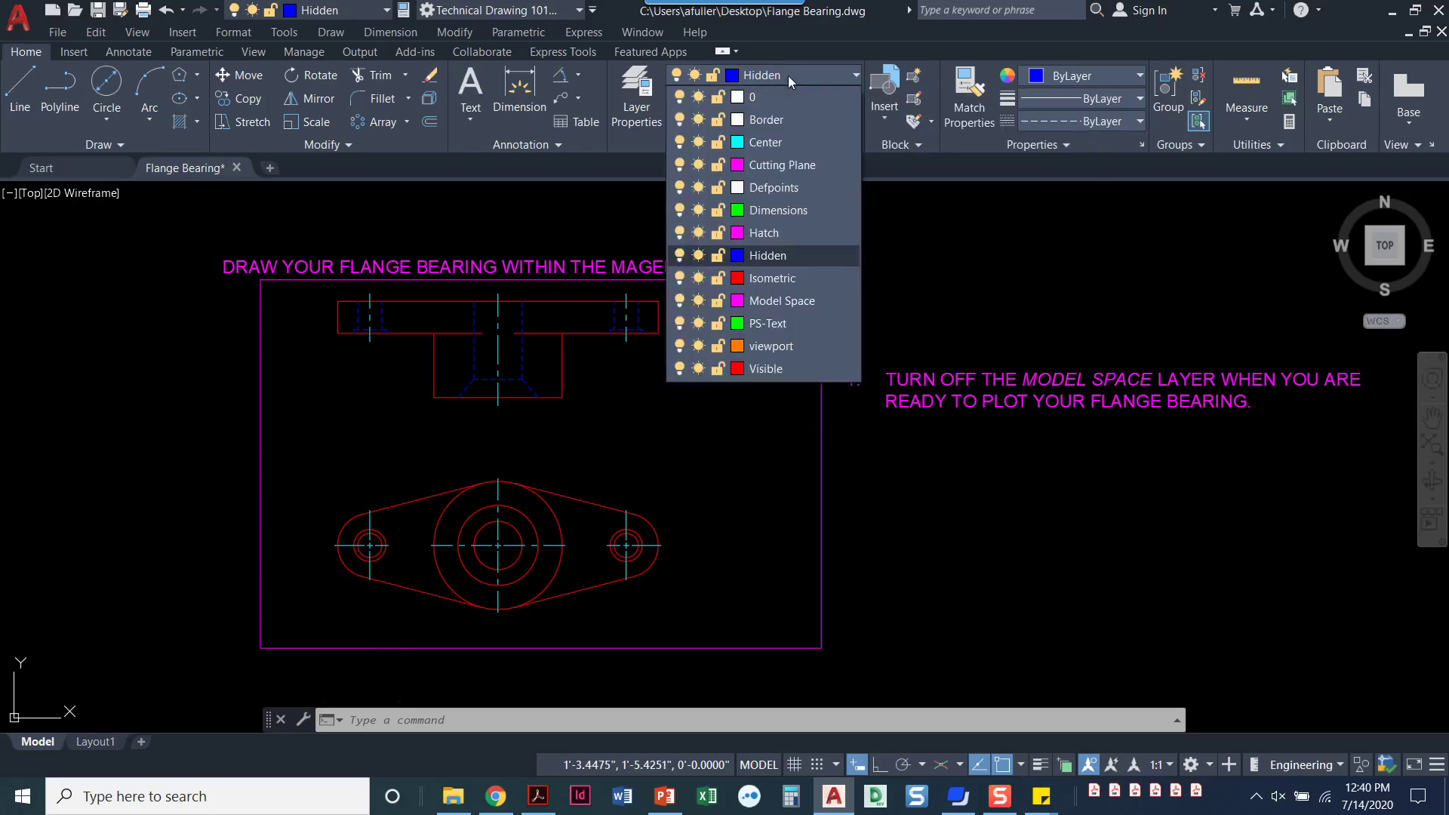
click(782, 163)
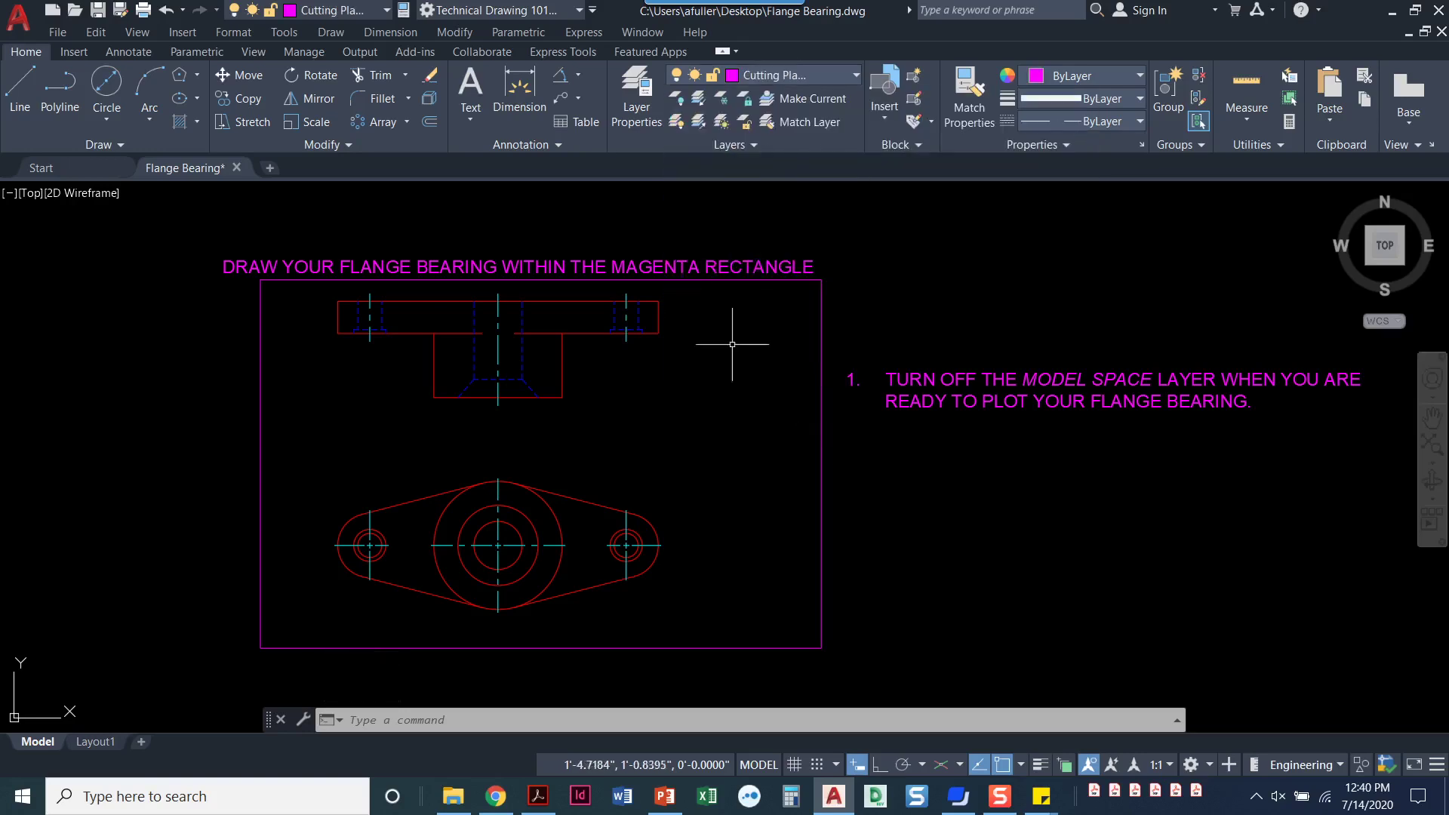
middle_drag(637, 545, 761, 515)
scroll(687, 513, up, 2)
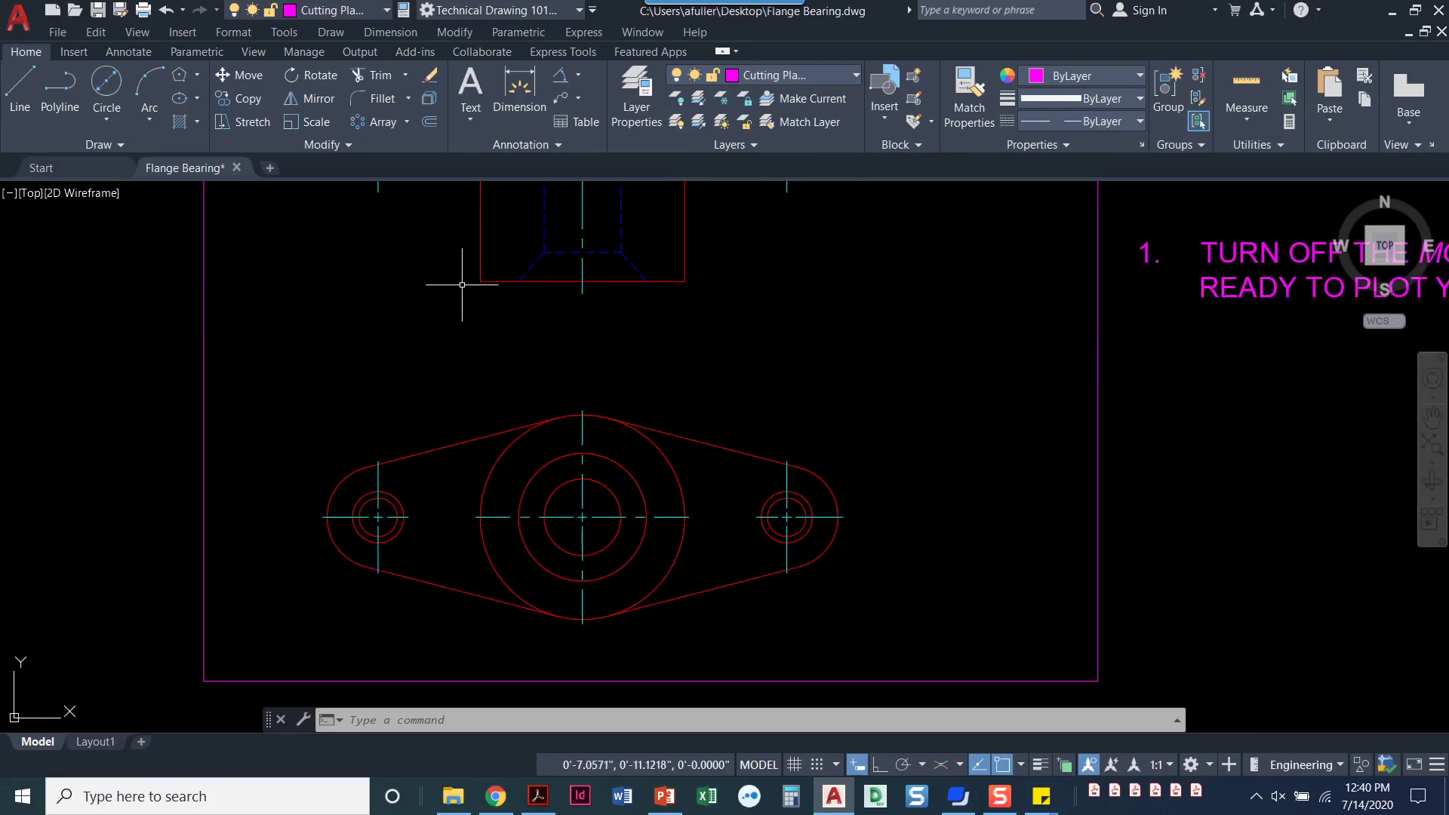
Step: Start a polyline at the centre of the top view's flange
click(60, 91)
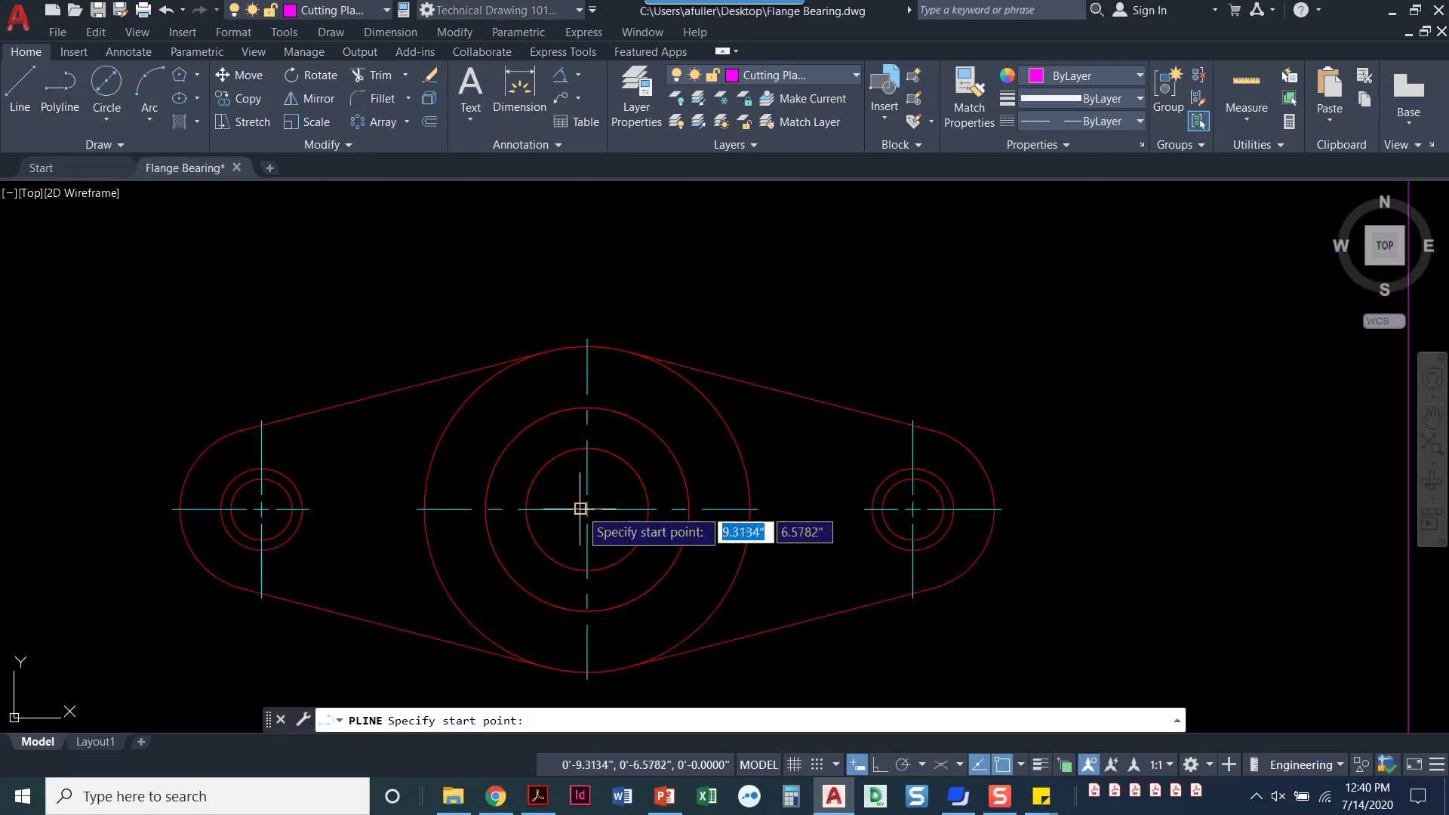
scroll(585, 509, up, 2)
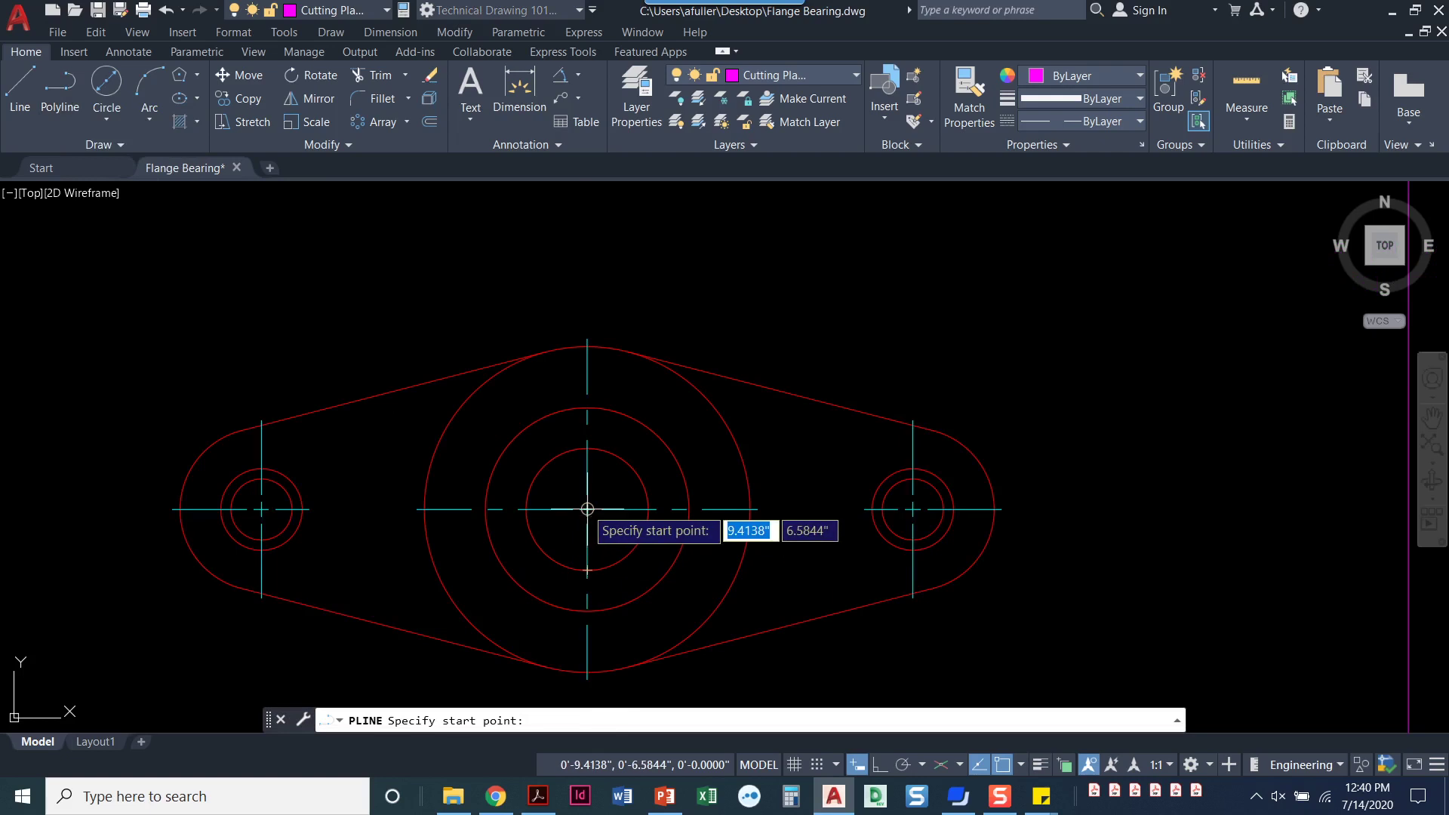
click(587, 509)
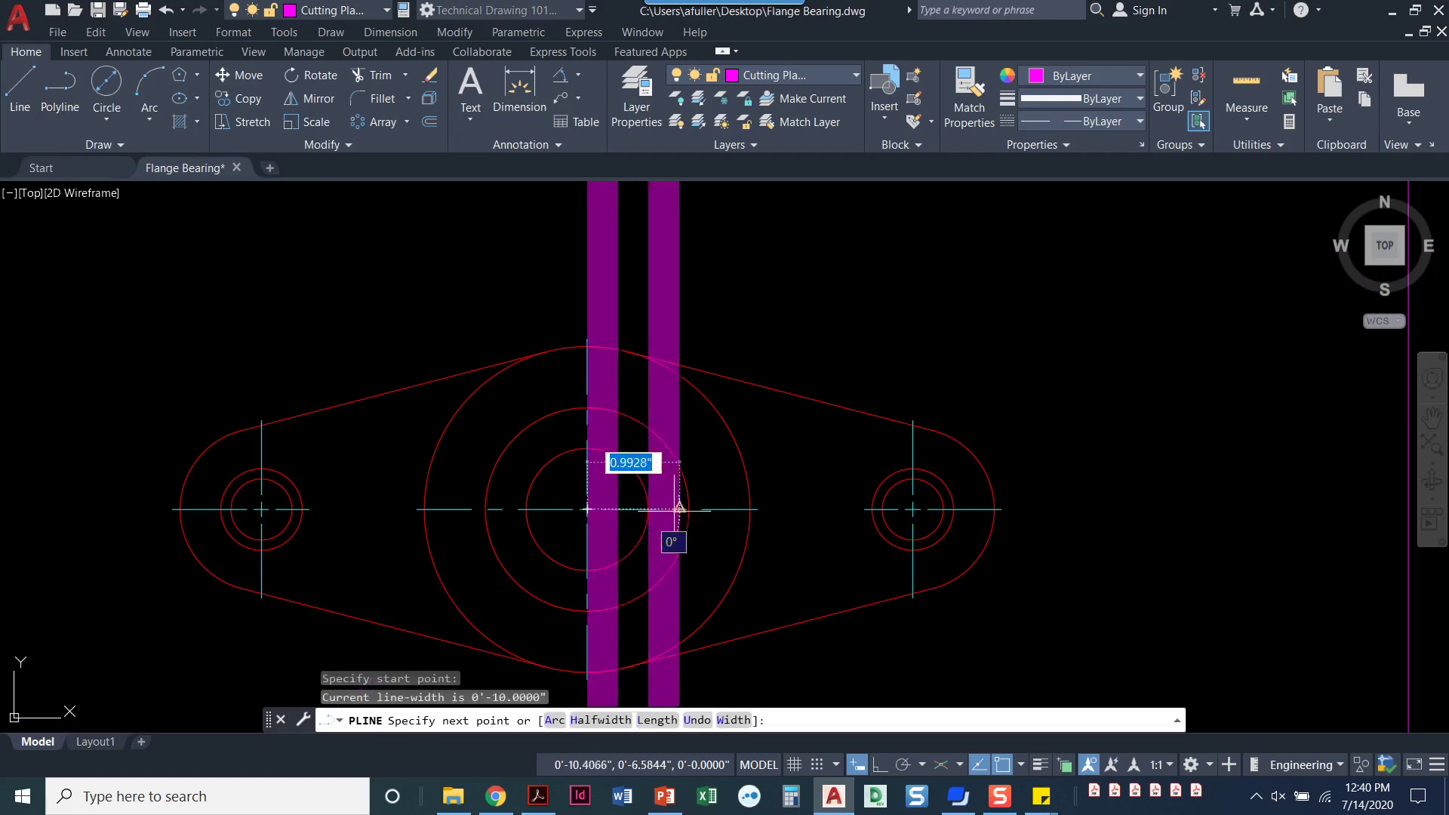
scroll(740, 509, down, 4)
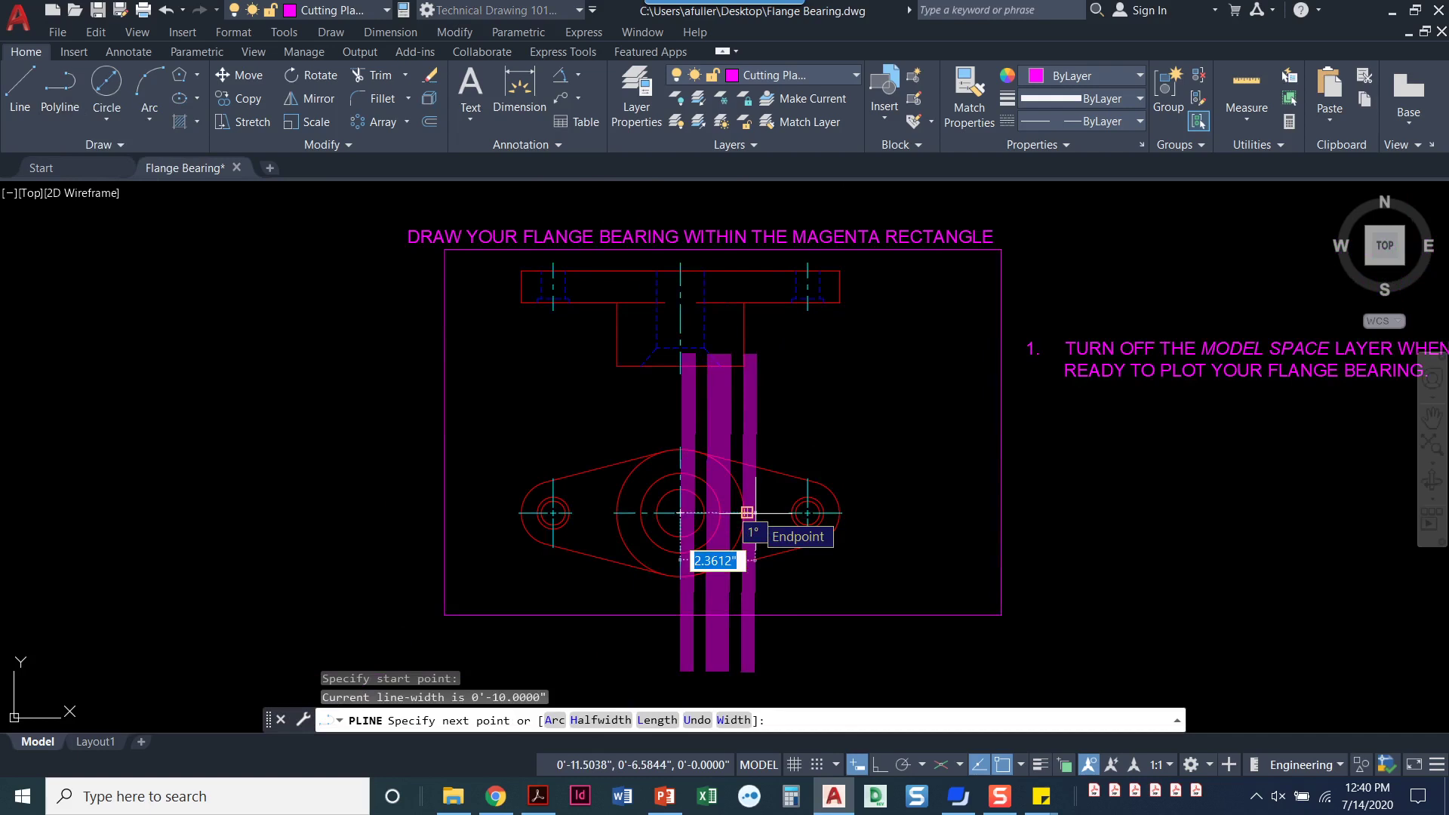
Step: Set the polyline's starting and ending widths to 0
text(w)
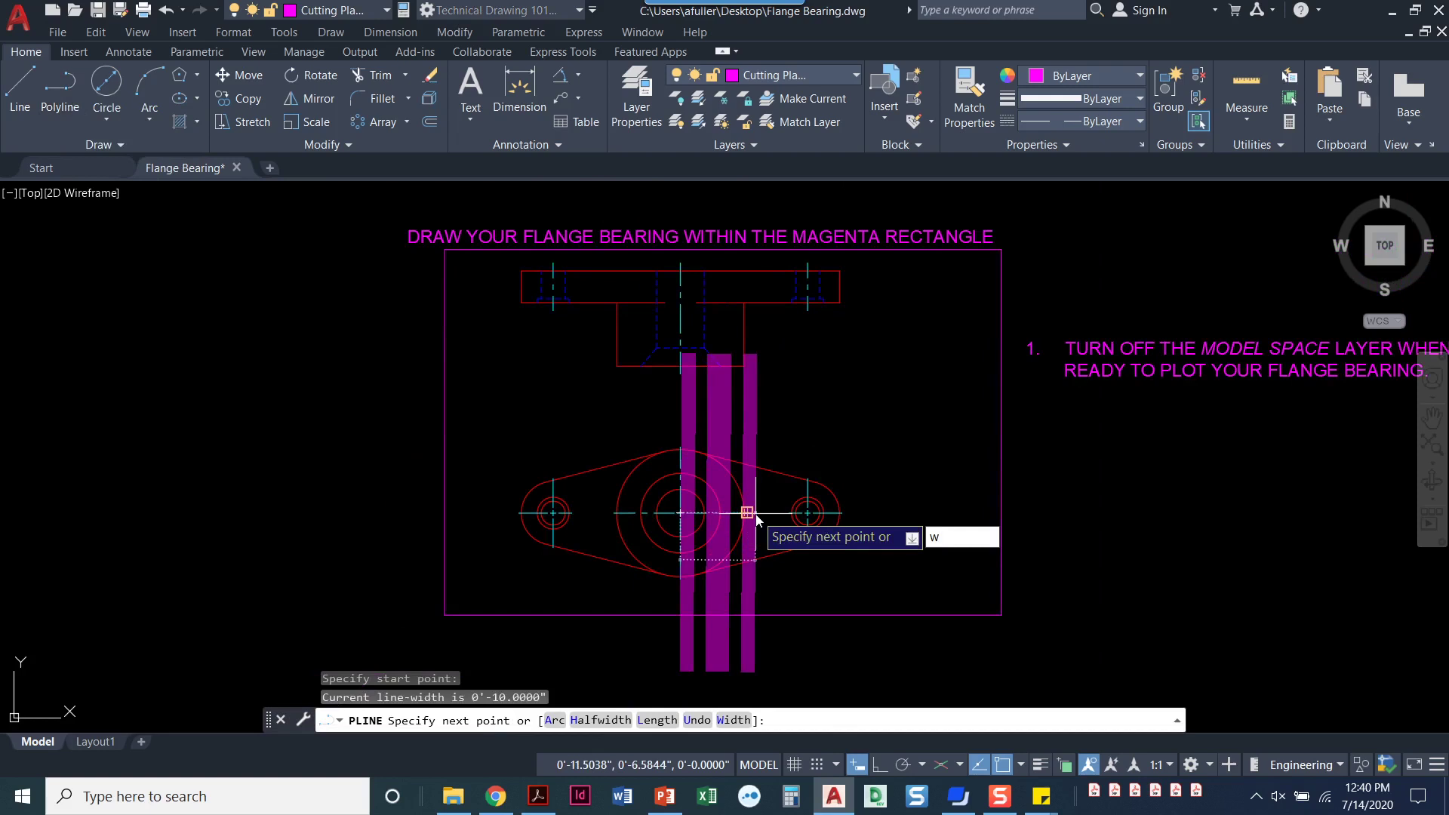
key(Return)
text(0)
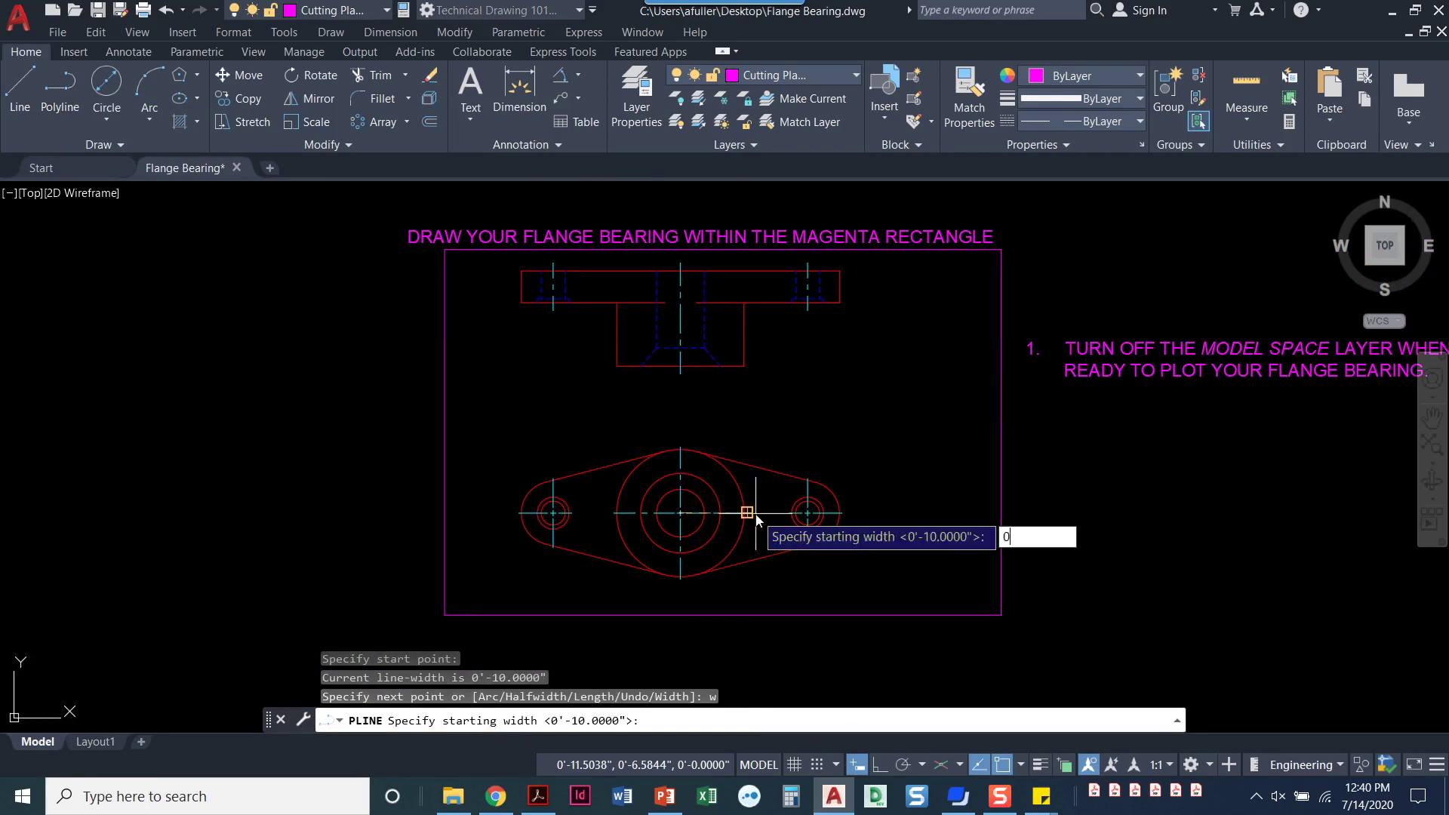
key(Return)
text(0)
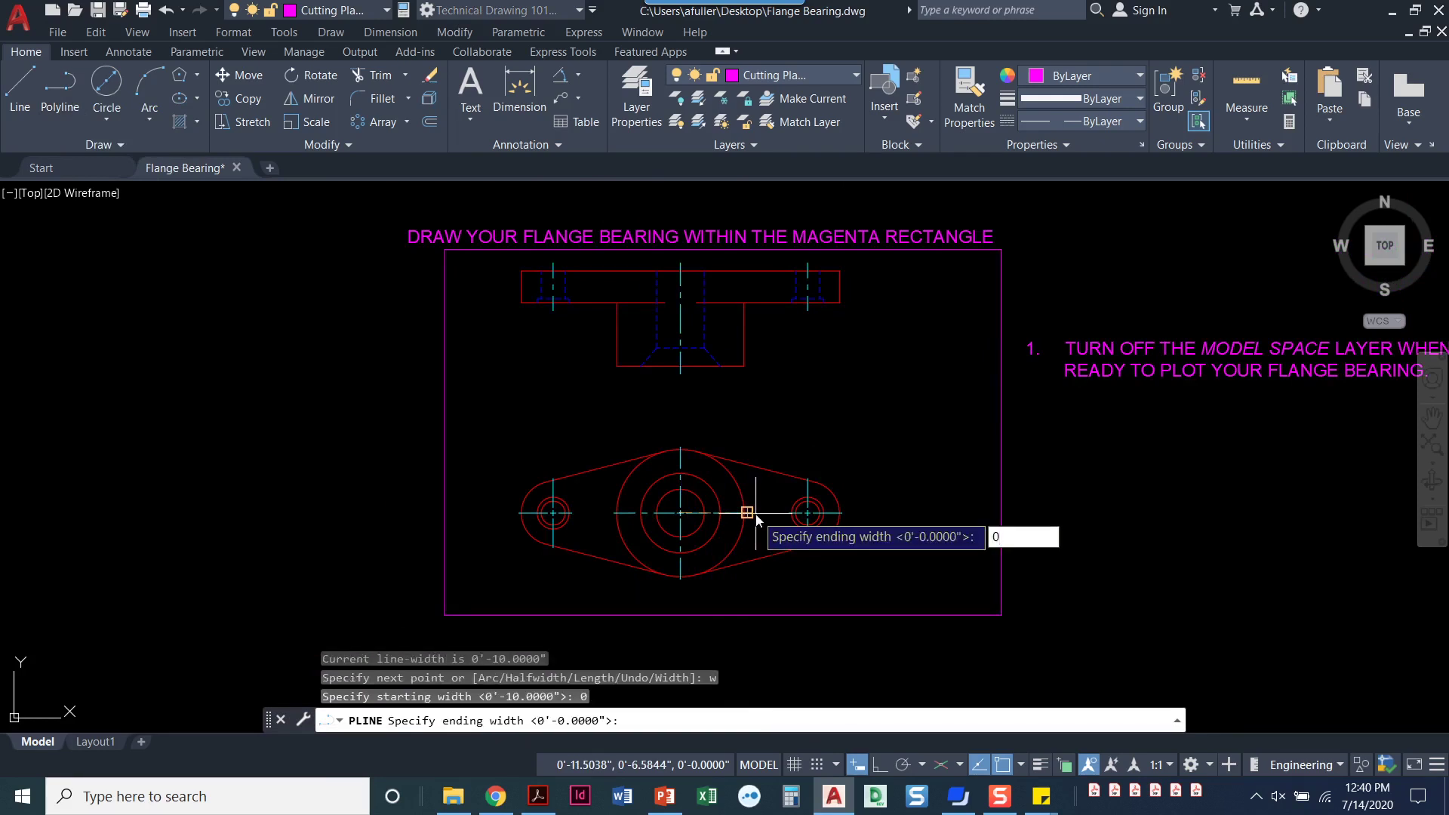
key(Return)
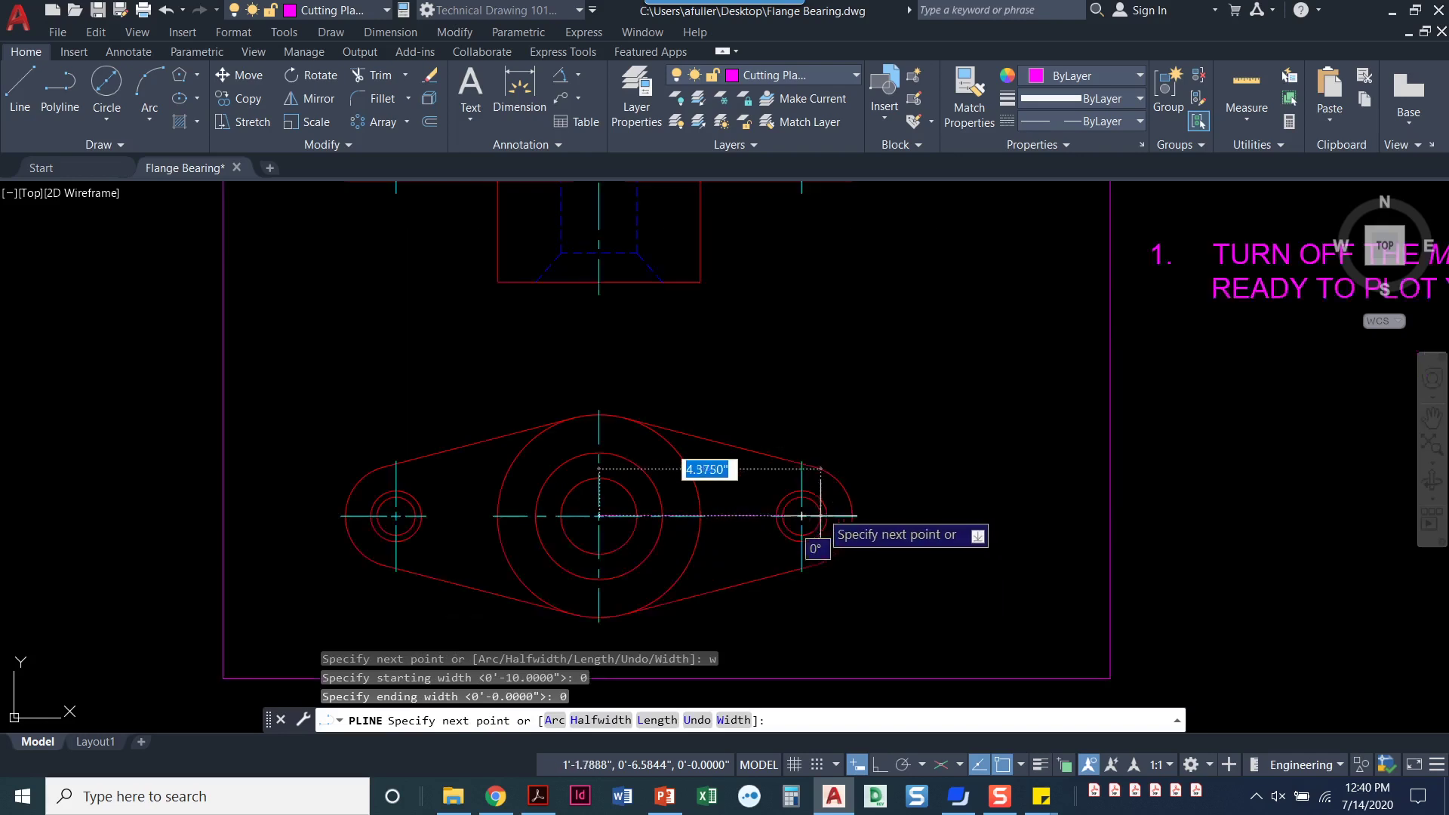
scroll(818, 507, up, 2)
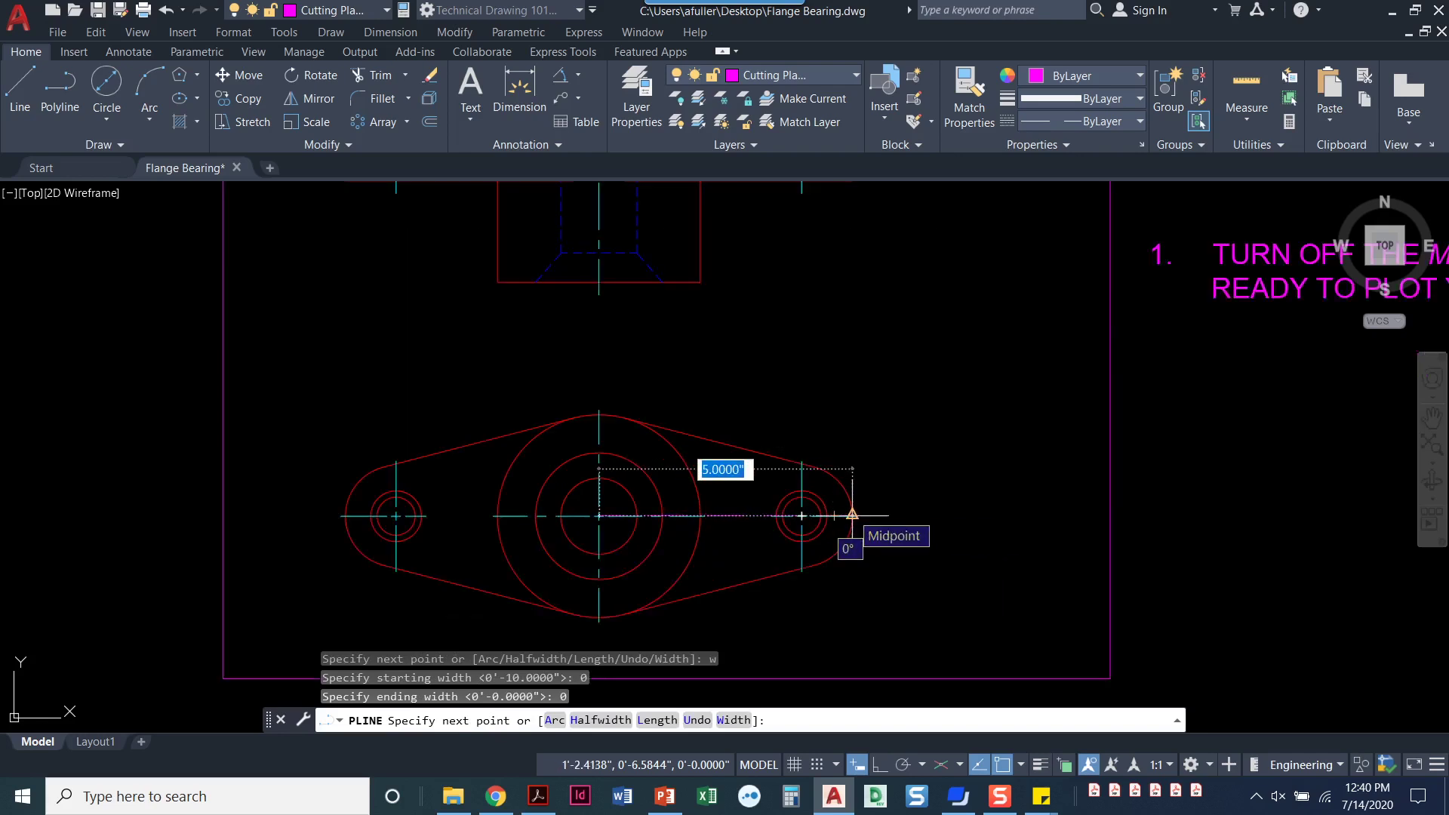
Step: Run the line to the flange's right edge and extend it 0.5 beyond
click(852, 516)
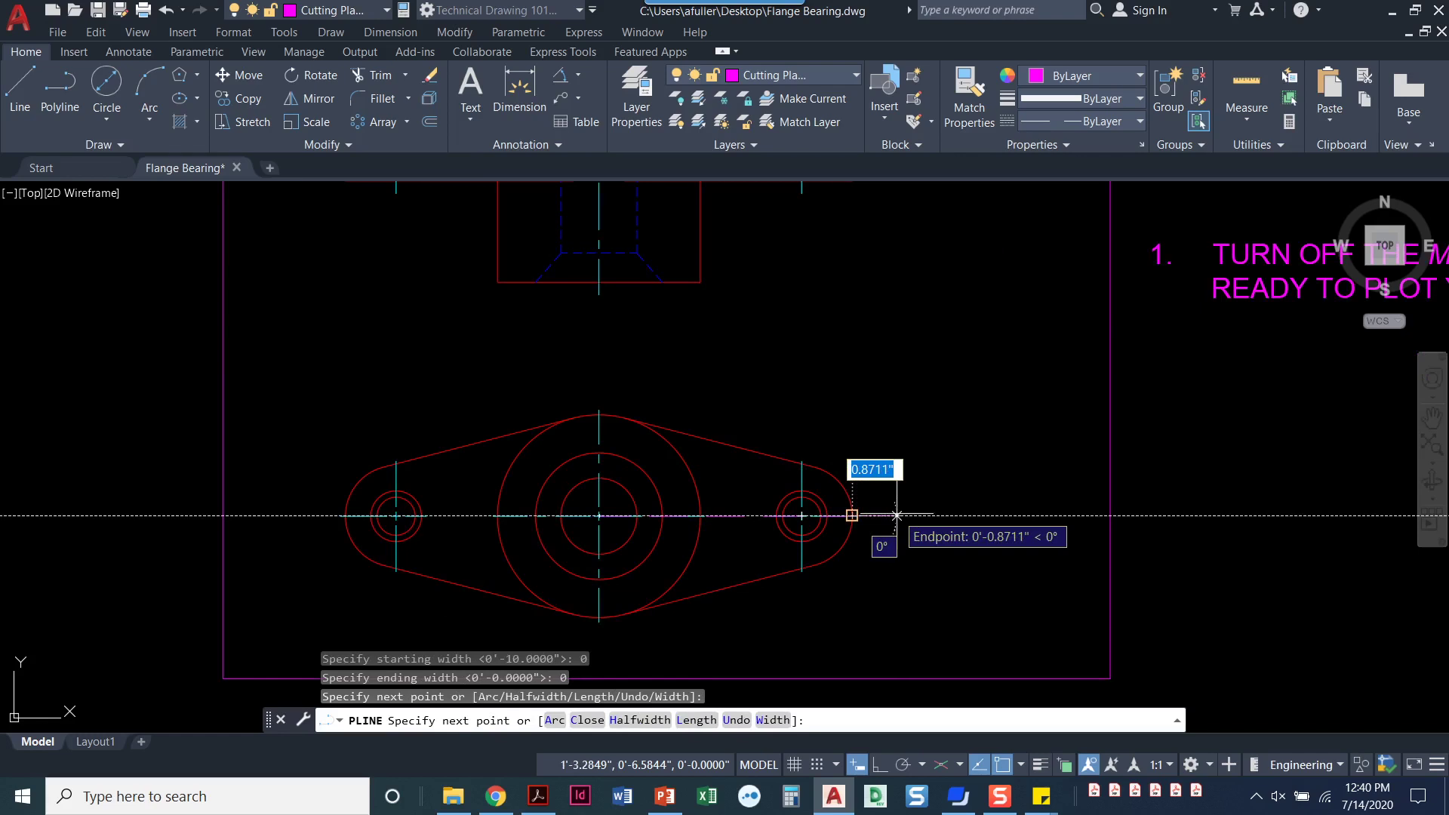
key(BackSpace)
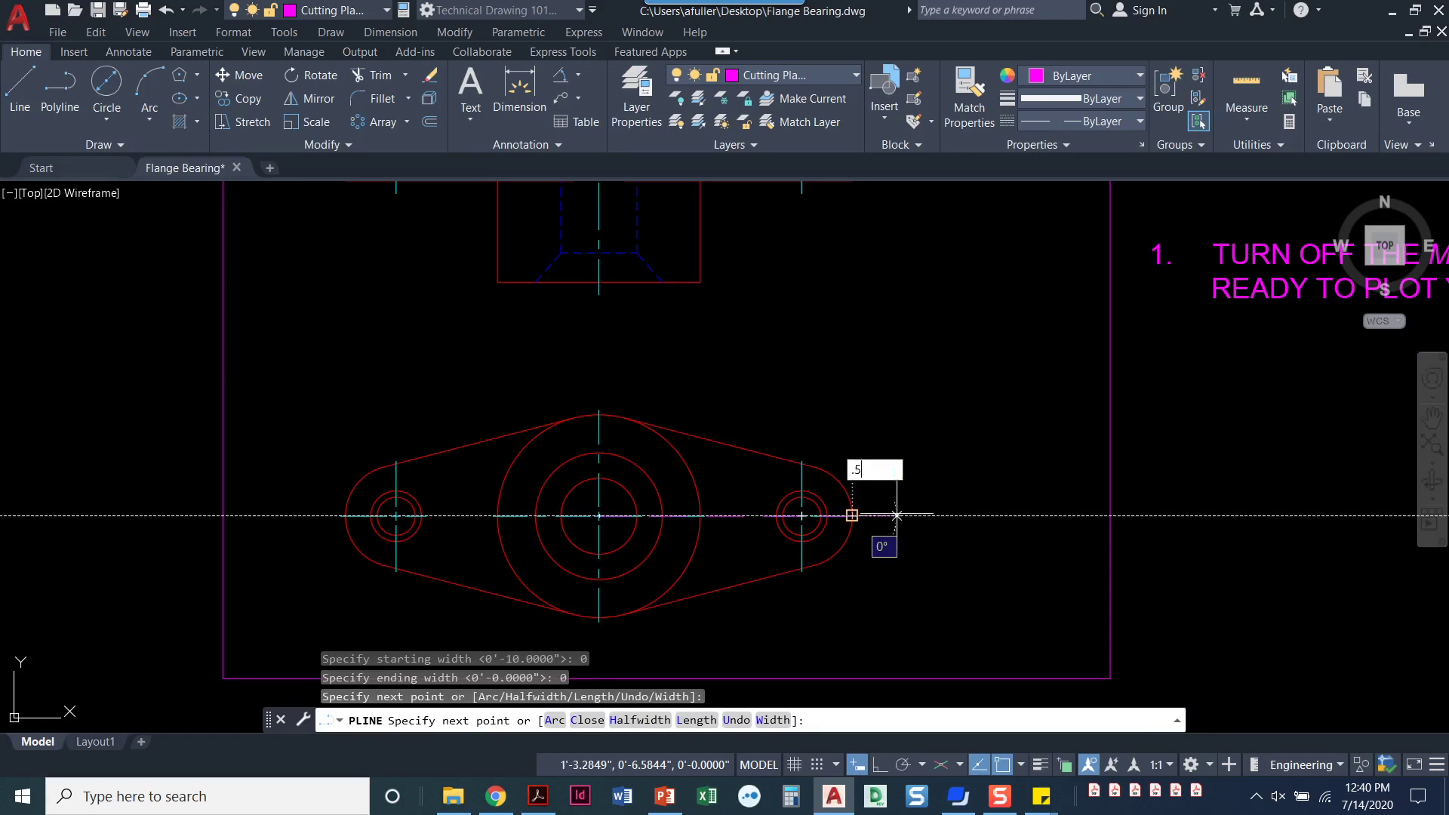
text(.5)
key(Return)
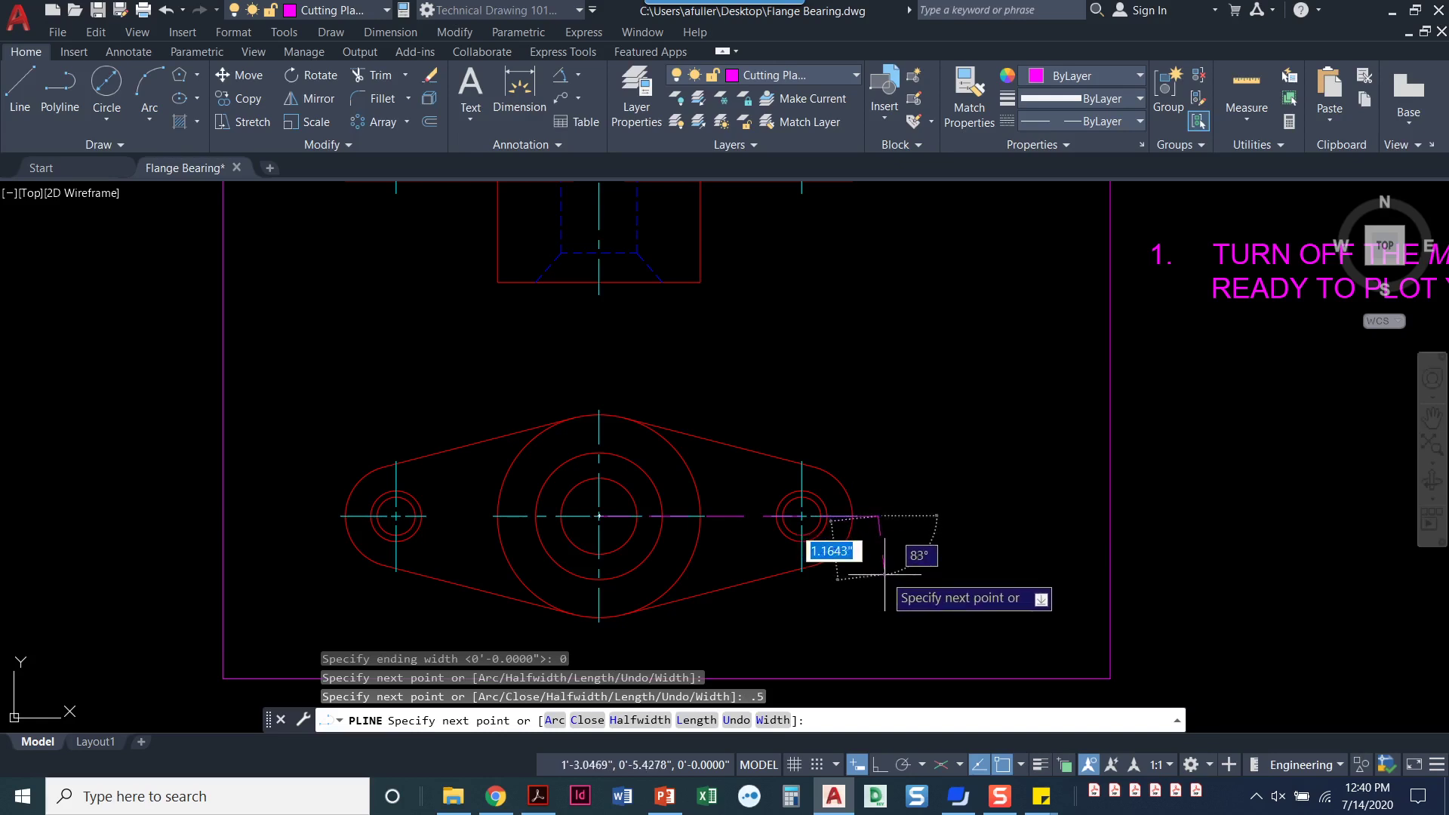
Step: With Ortho on, draw a 0.25 leg straight downward
key(F8)
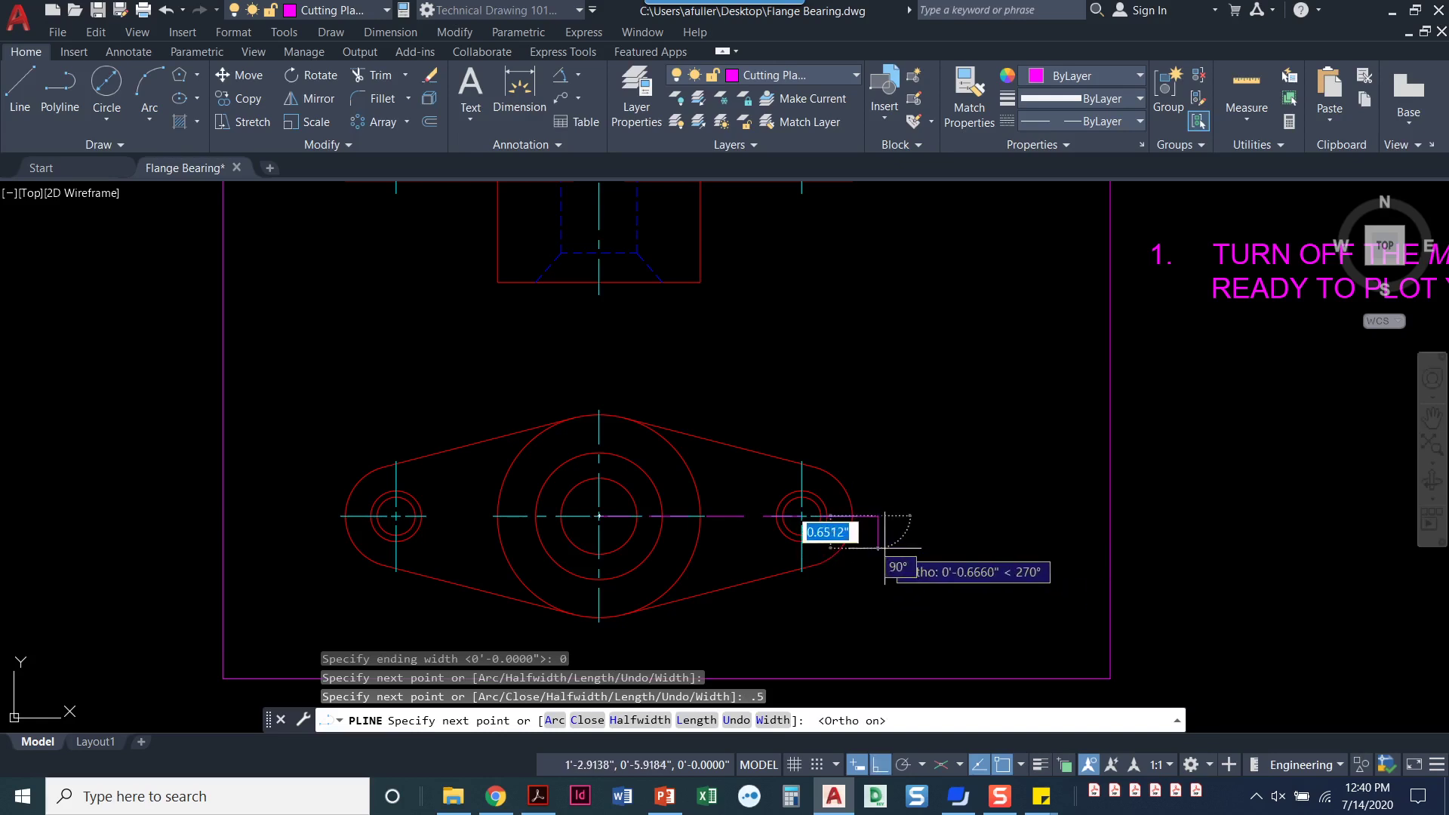
scroll(884, 546, up, 2)
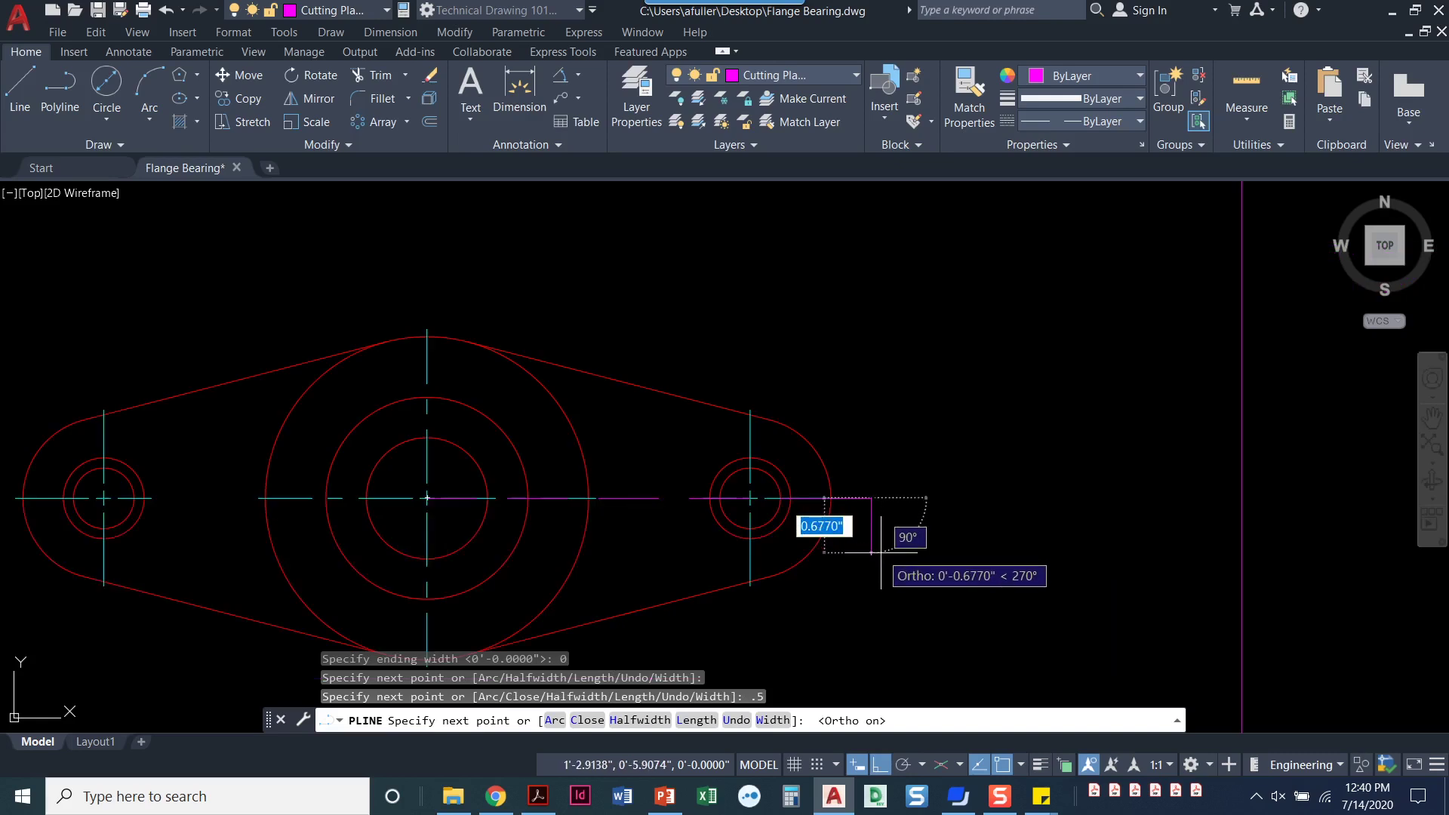
text(.25)
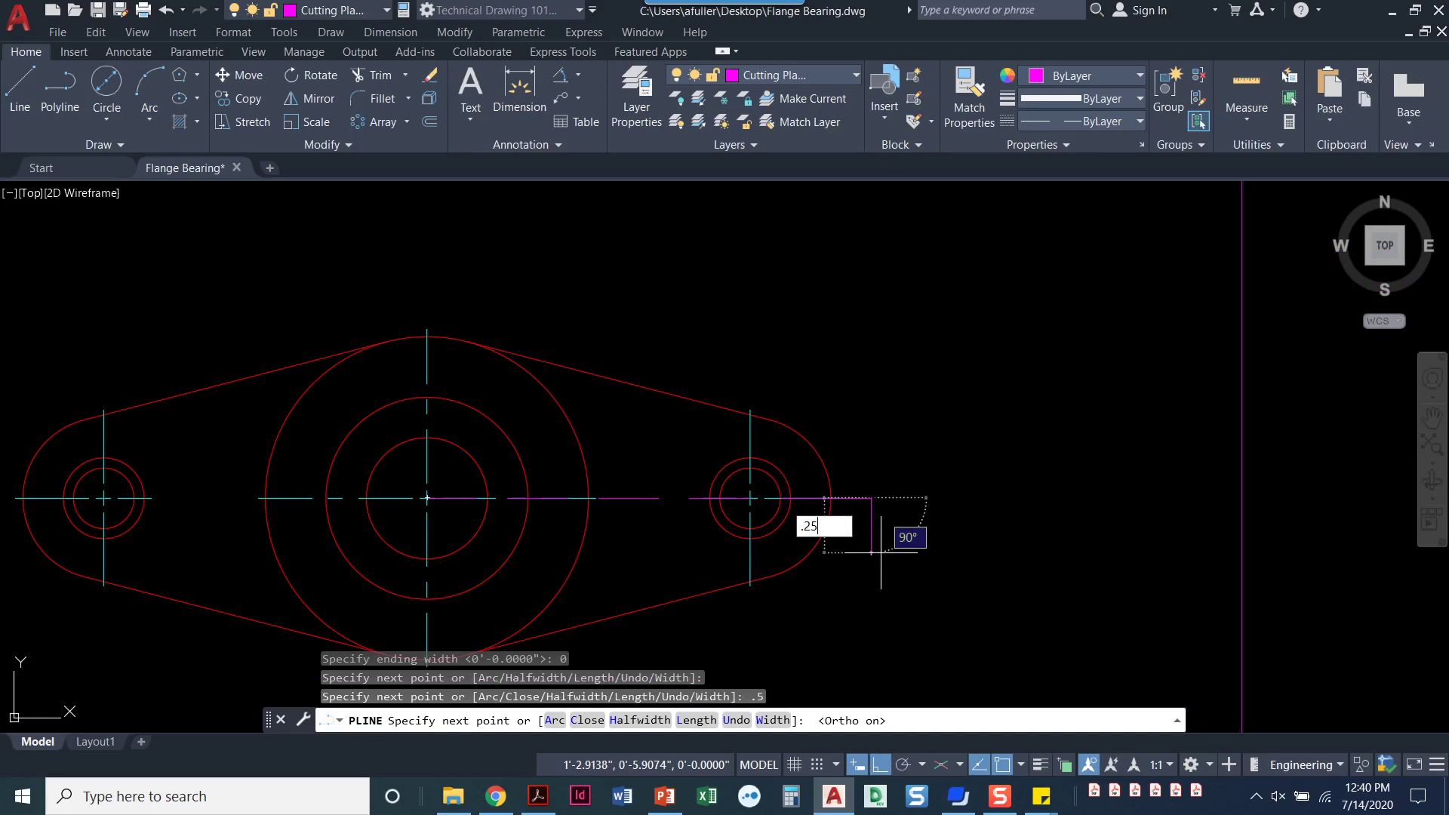
key(Return)
scroll(939, 489, up, 2)
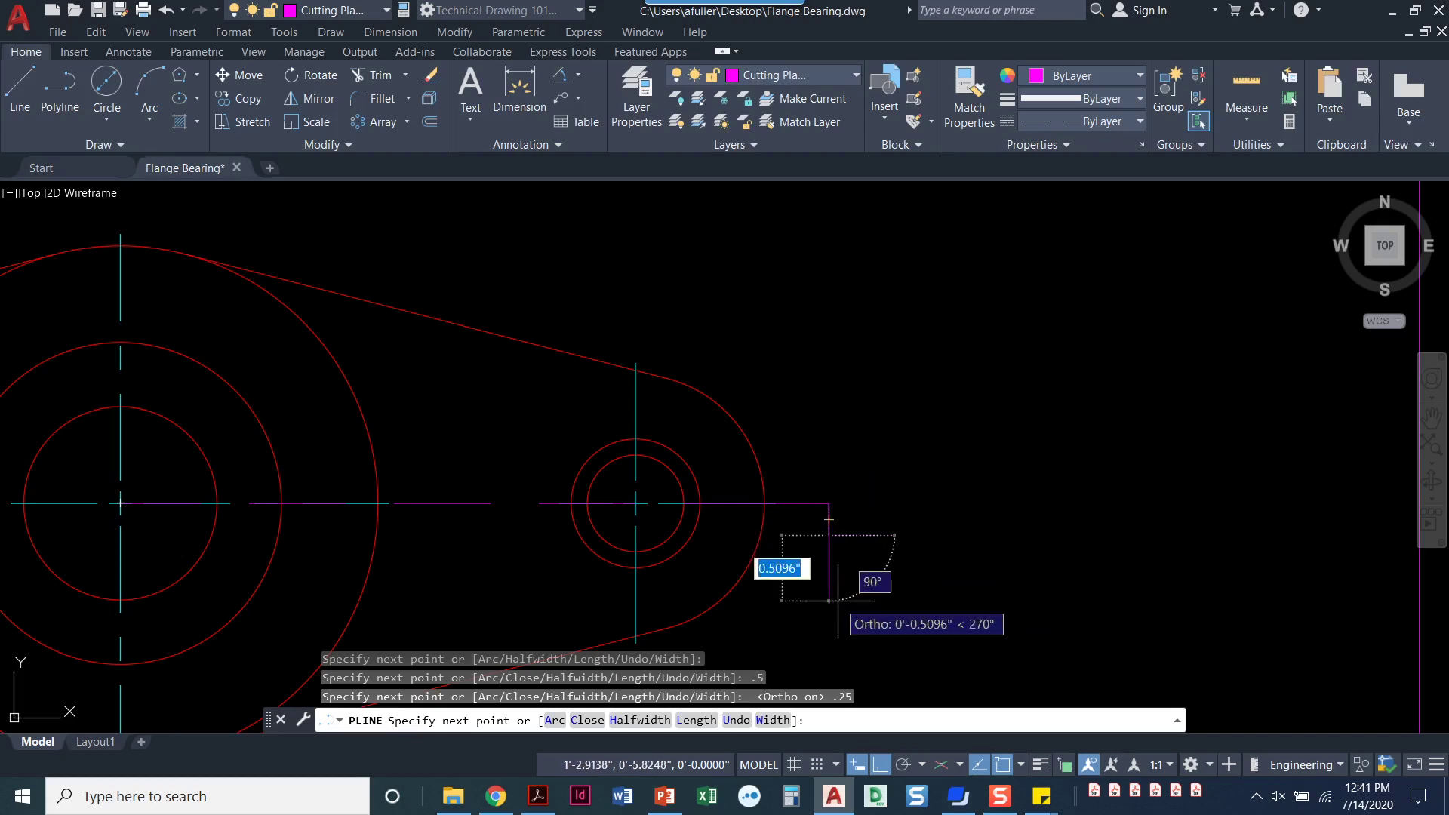
Step: Change the polyline width to taper from 0.125 down to 0
text(w)
key(Return)
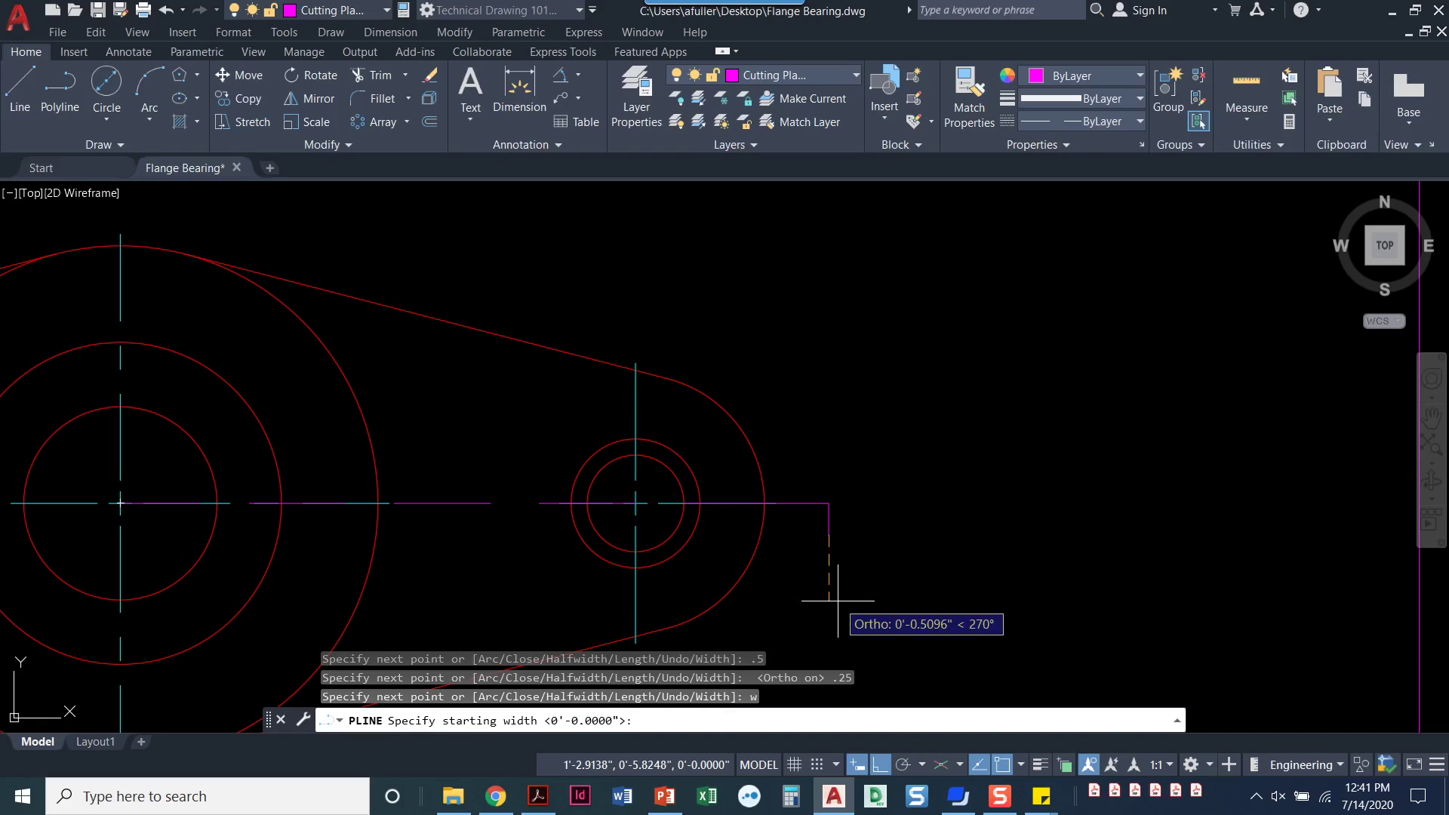
text(.125)
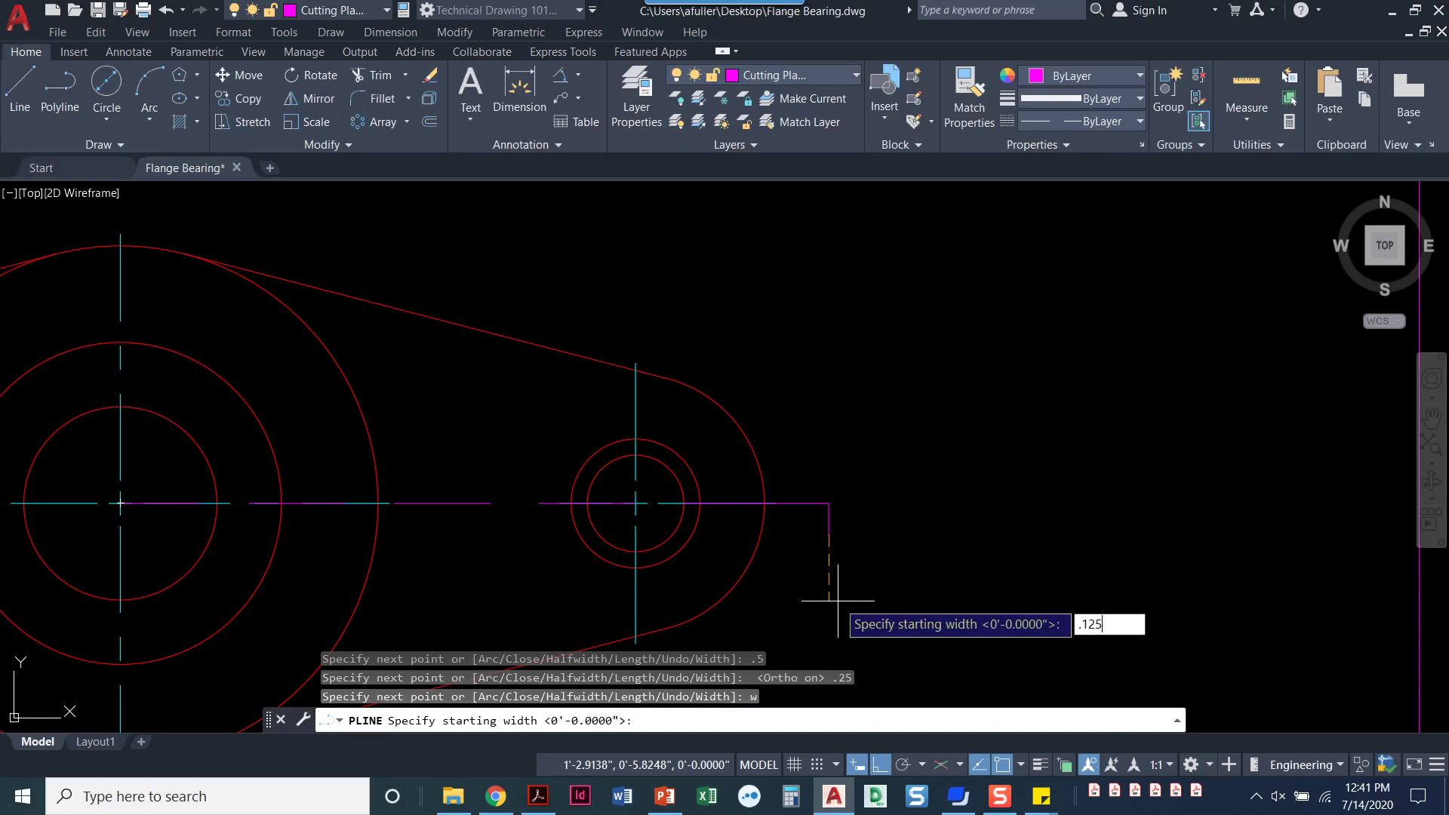
key(Return)
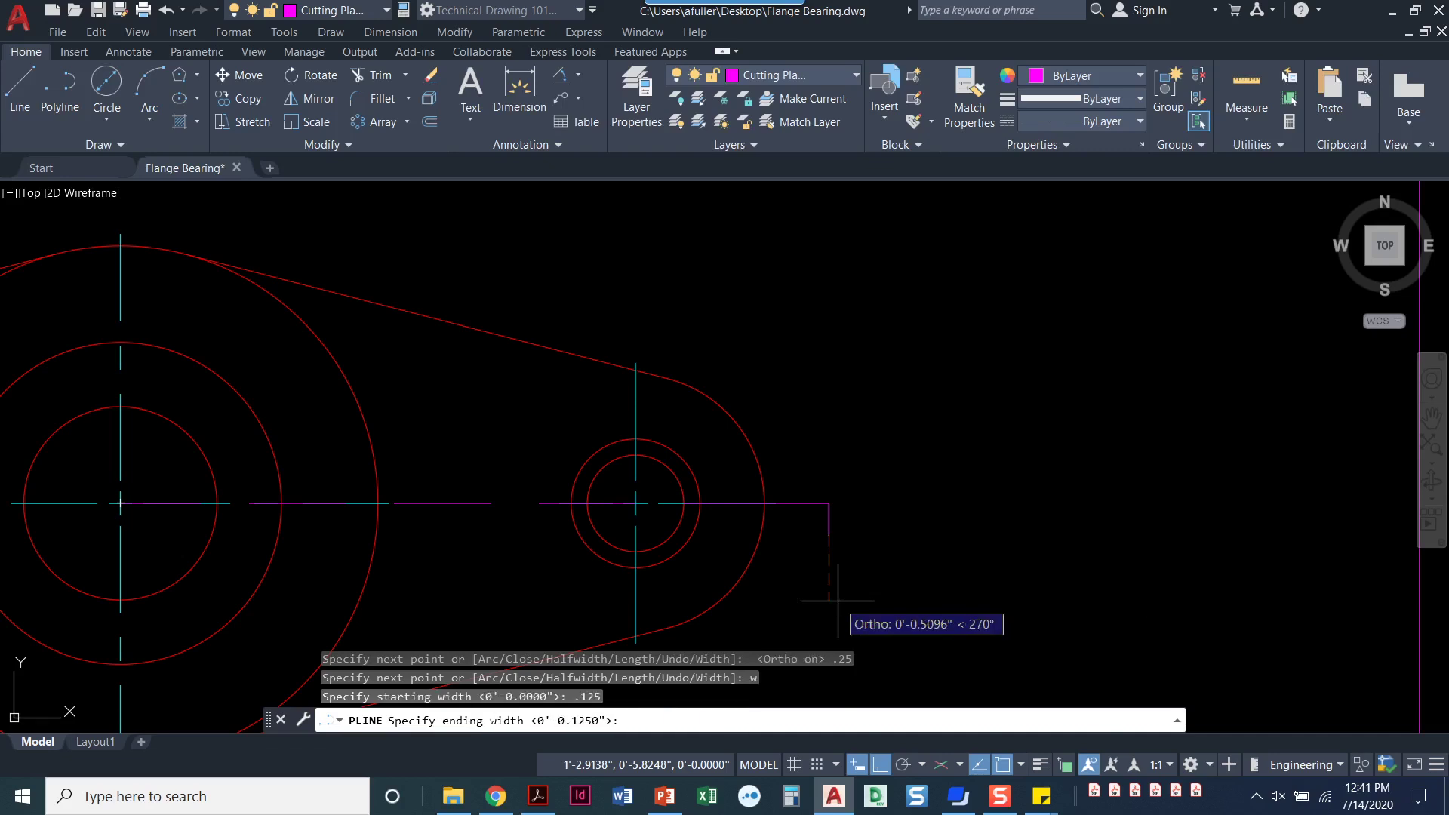
text(0)
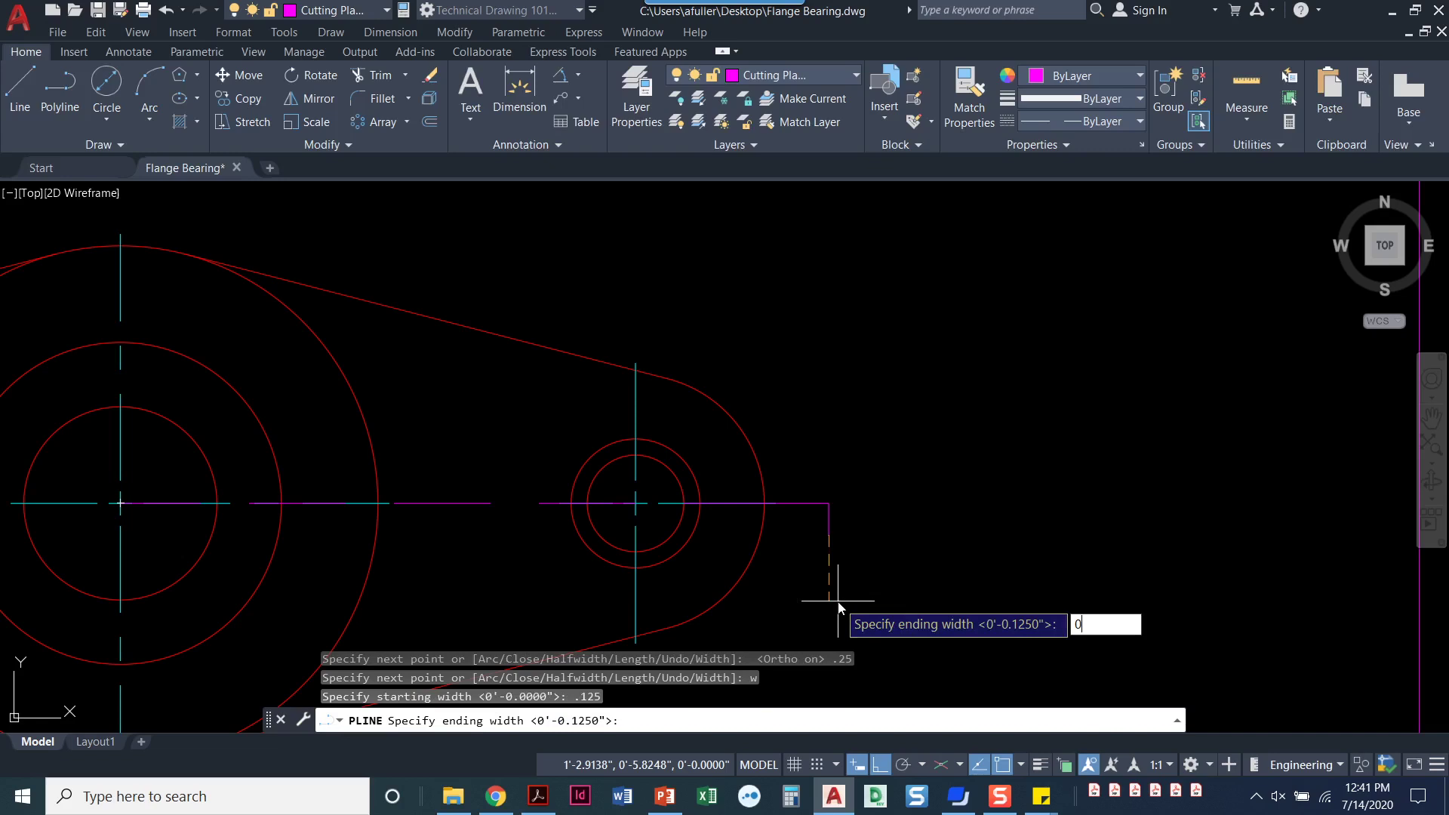
key(Return)
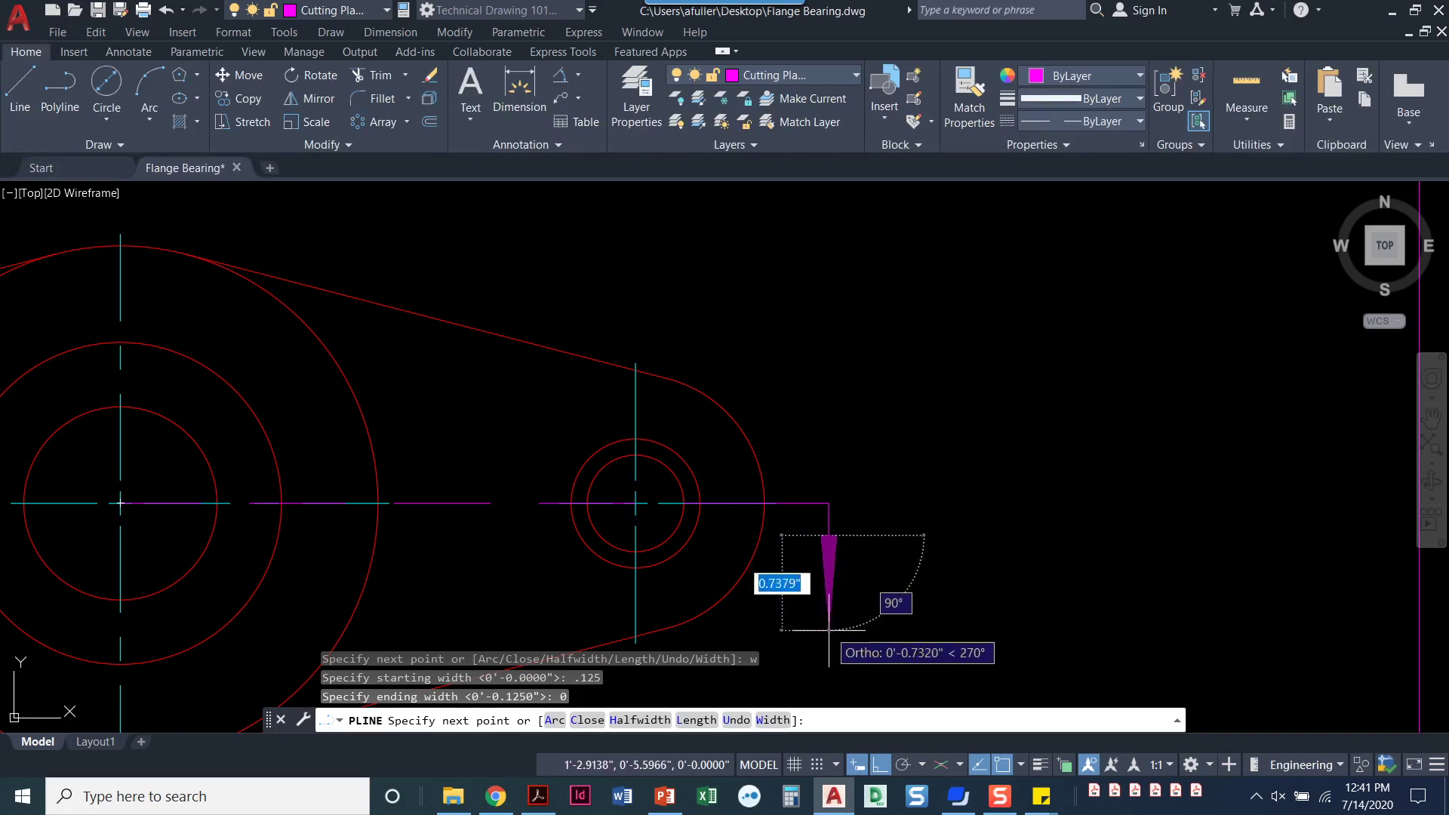
Step: Draw the 0.25-long tapered arrowhead pointing downward
middle_drag(828, 628, 805, 462)
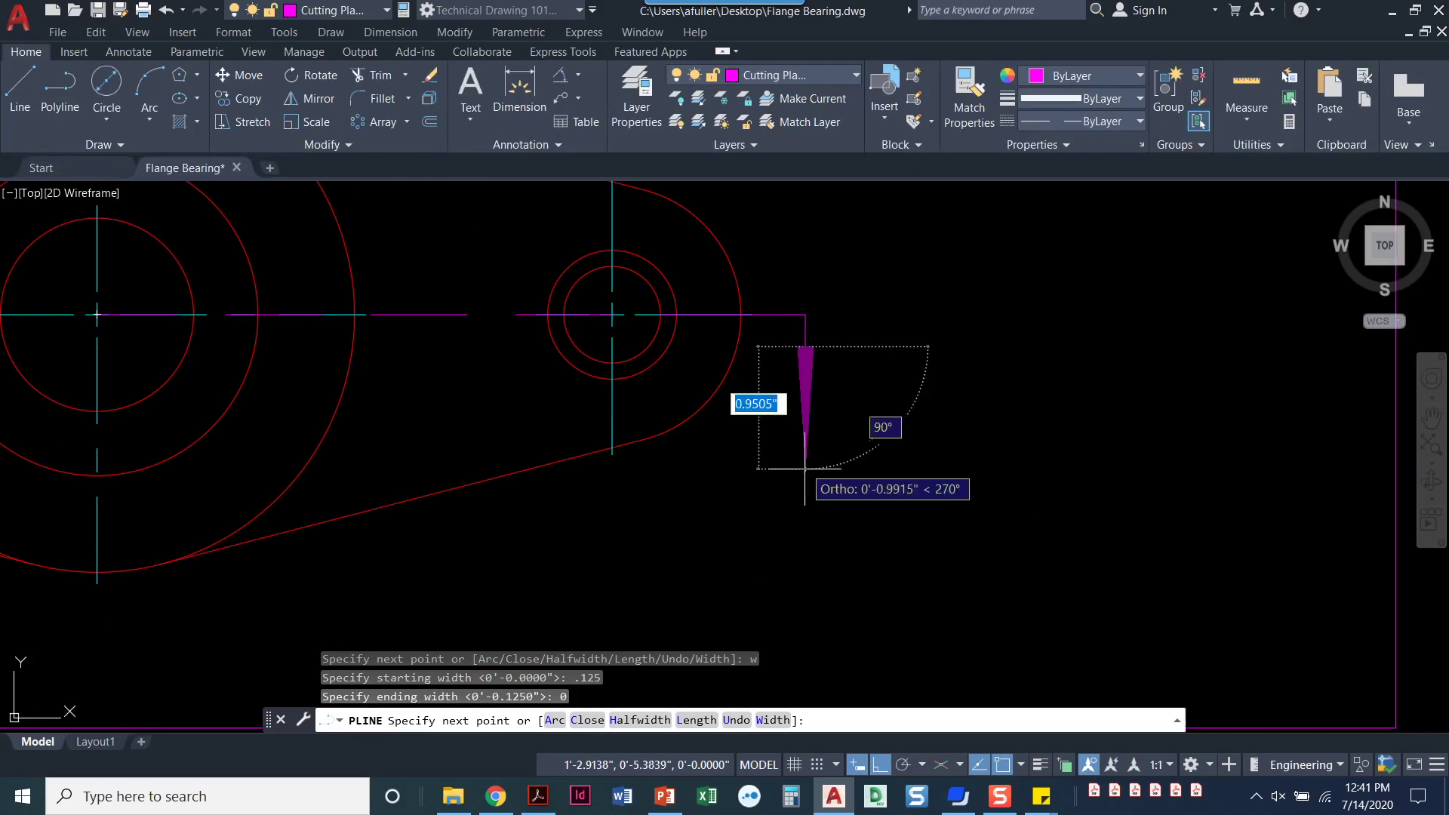
scroll(785, 475, up, 2)
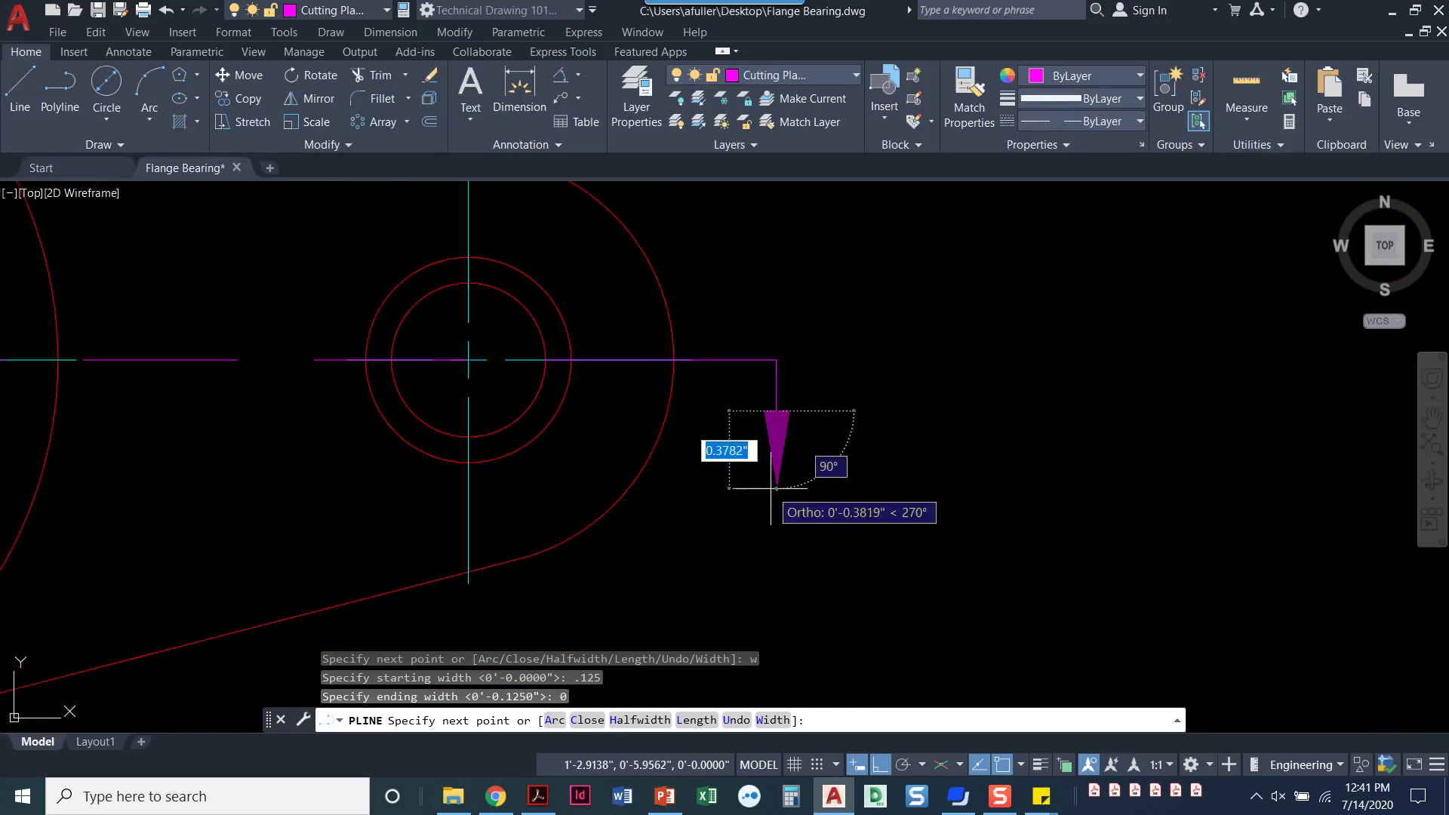
scroll(771, 488, up, 2)
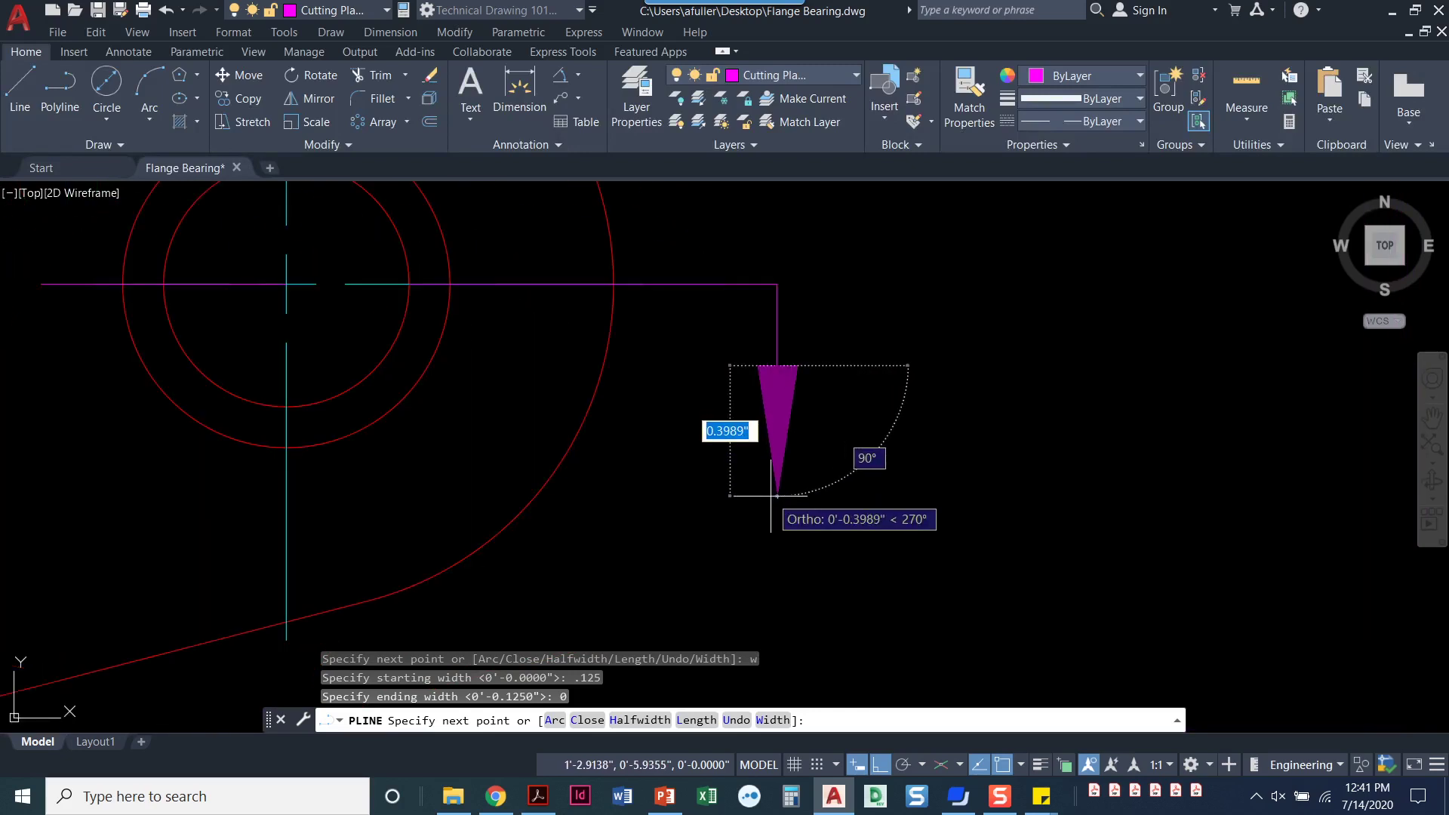
text(.)
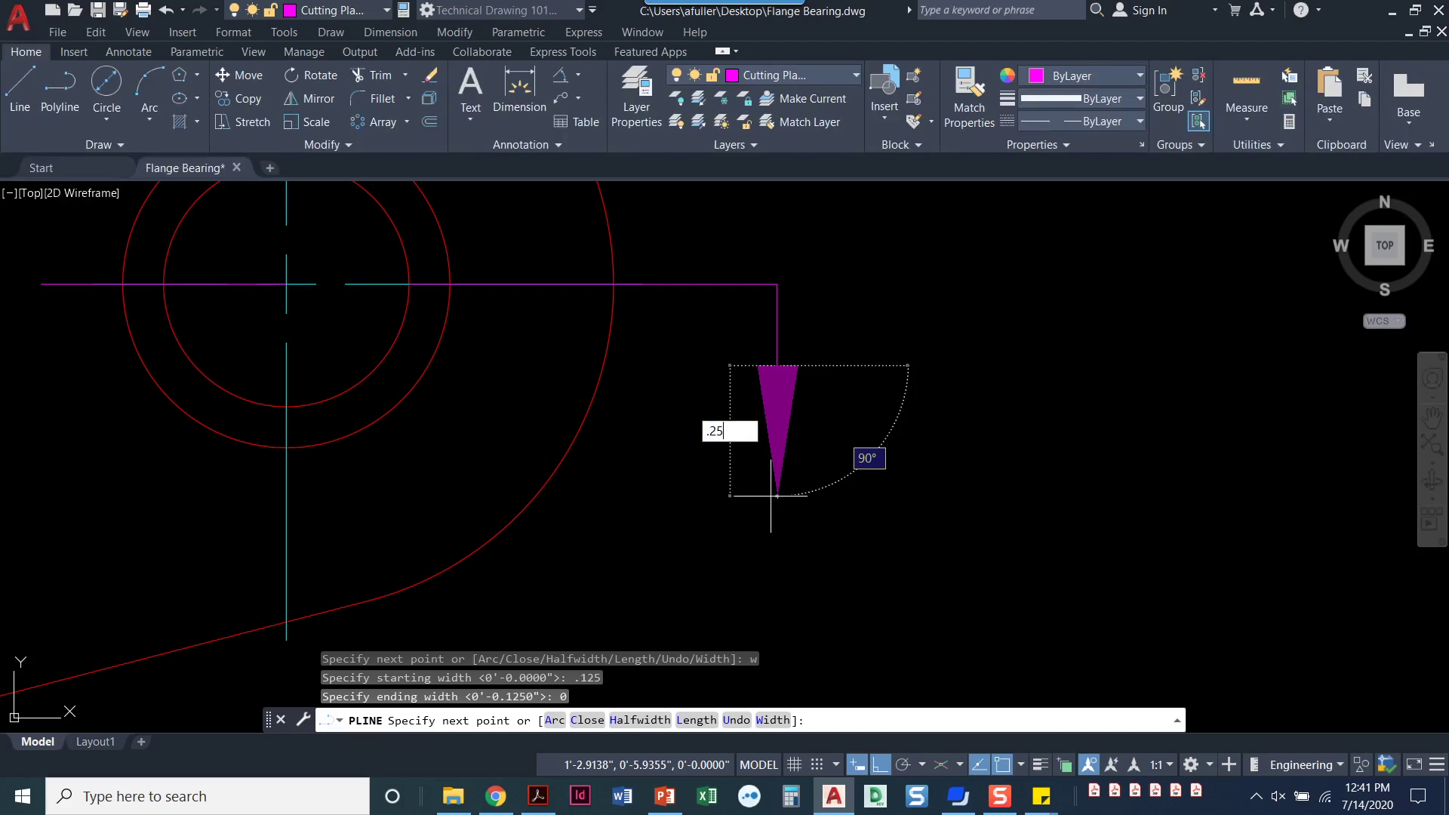
text(25)
key(Return)
key(Return)
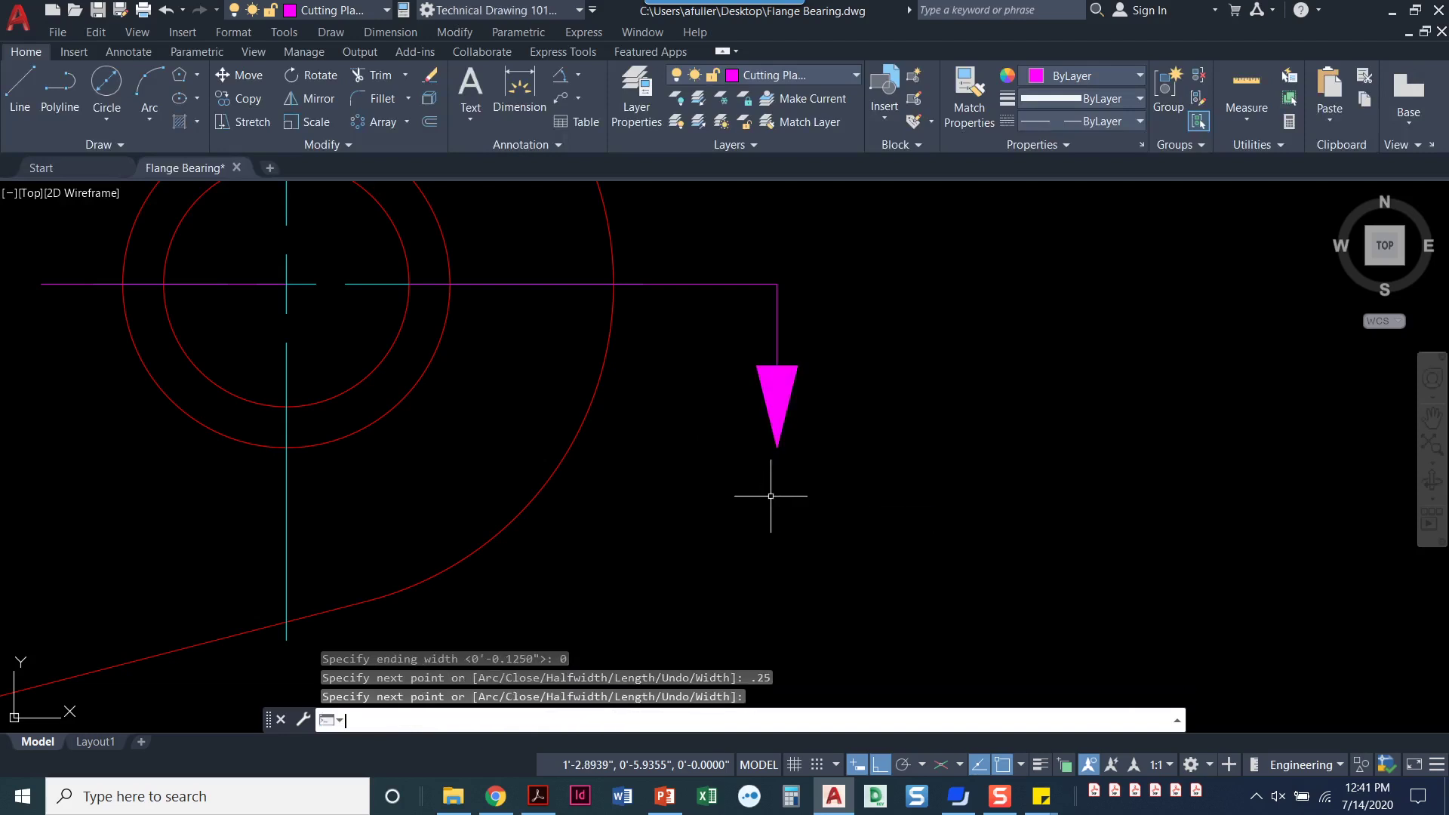
scroll(777, 467, down, 2)
mouse_move(780, 463)
middle_down()
mouse_move(1048, 511)
mouse_move(1094, 500)
middle_up()
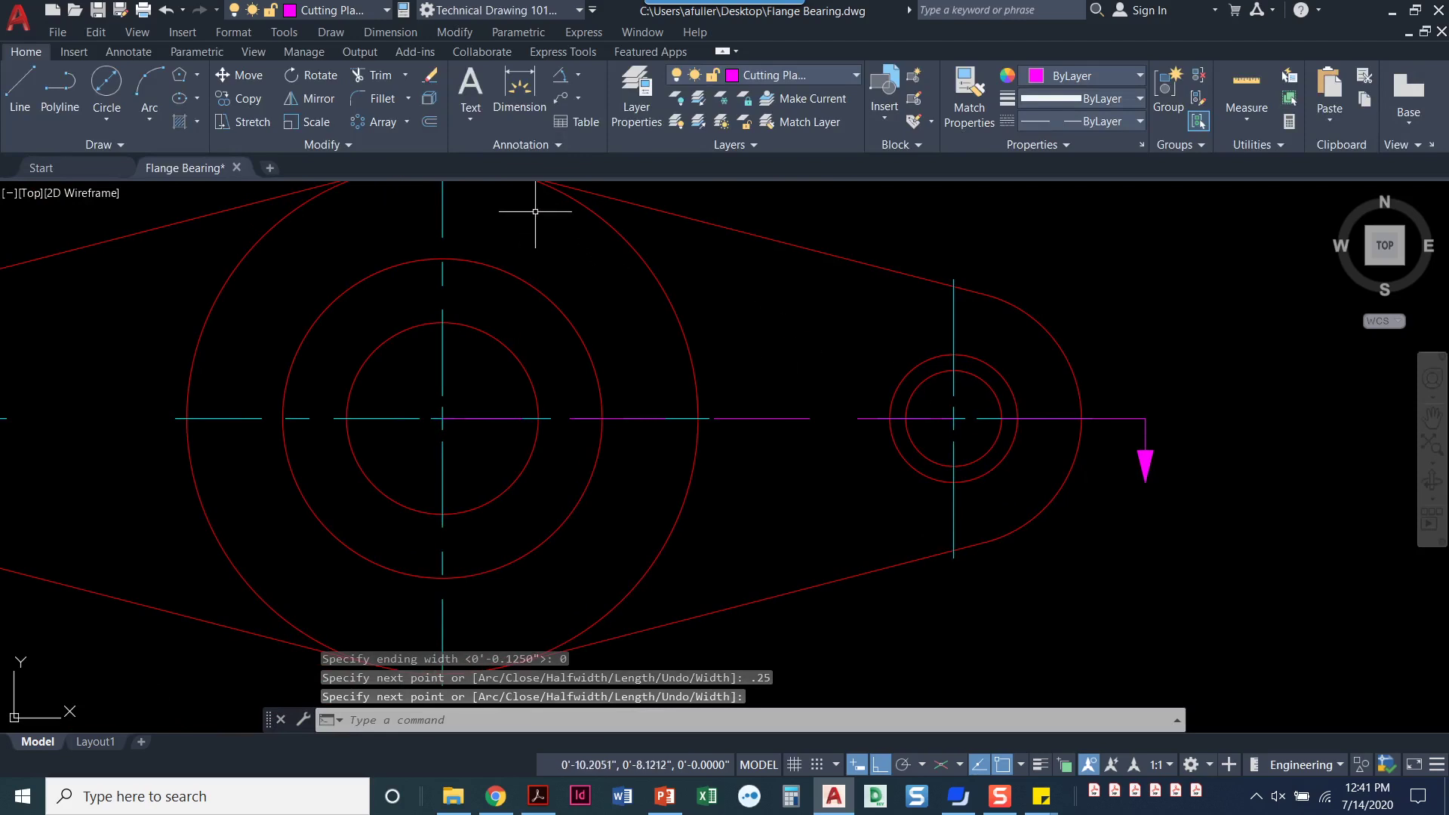
Step: Select the right-hand arrow polyline for mirroring
click(319, 94)
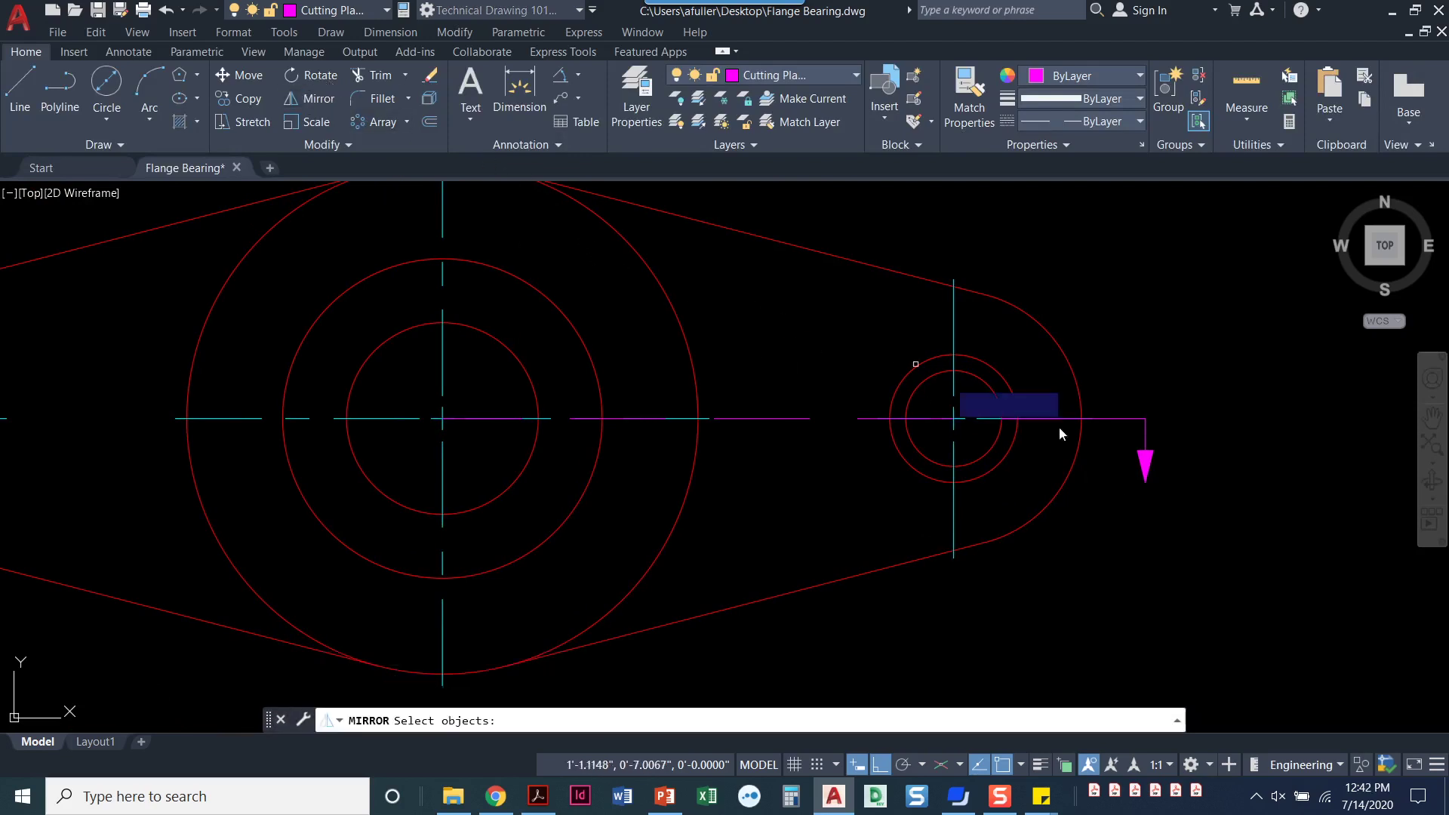
click(1229, 508)
click(1132, 416)
key(Return)
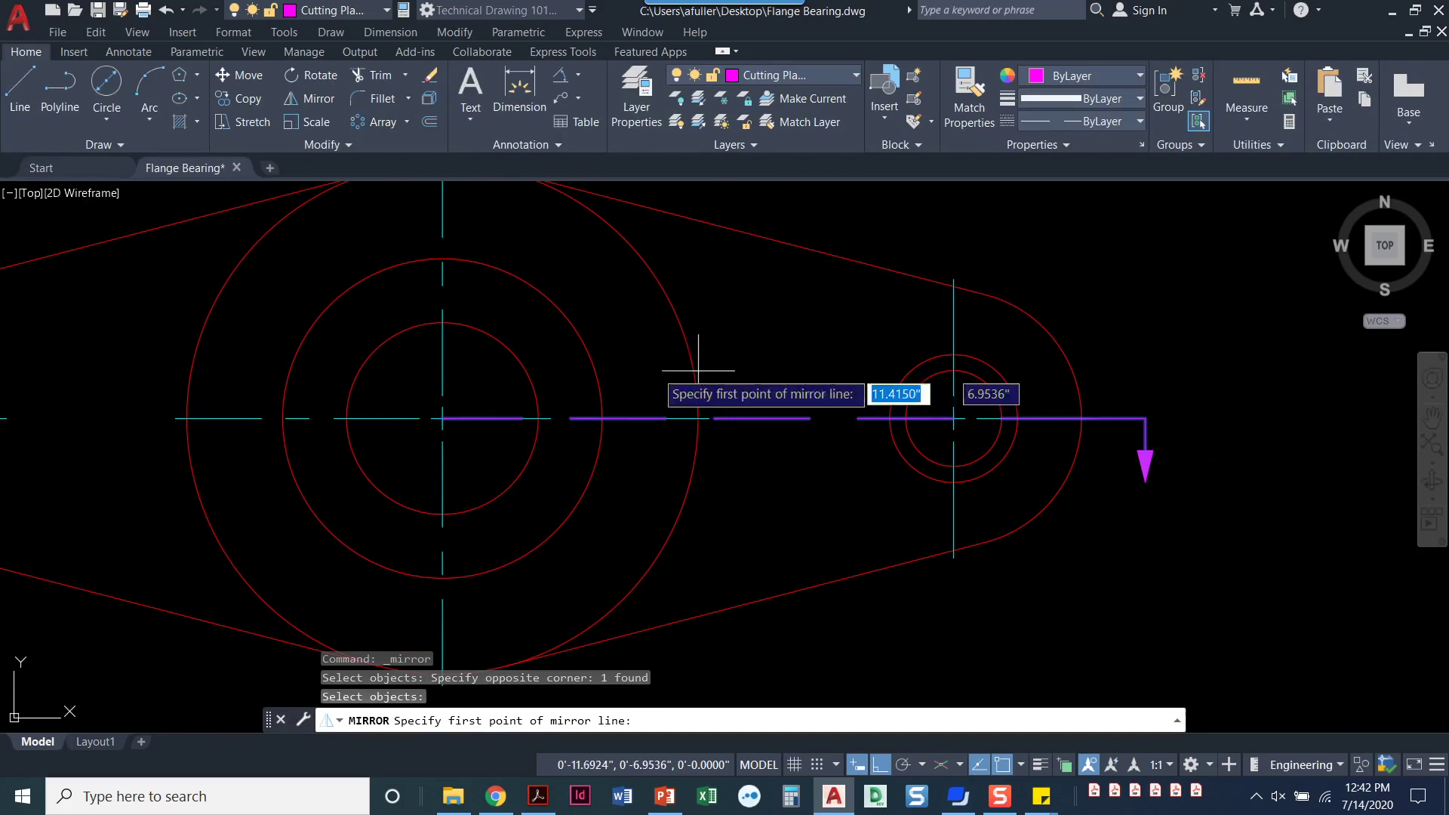
Step: Mirror it about the vertical centreline through the hub centre, keeping the original
click(443, 417)
scroll(443, 418, down, 2)
middle_drag(443, 280, 510, 434)
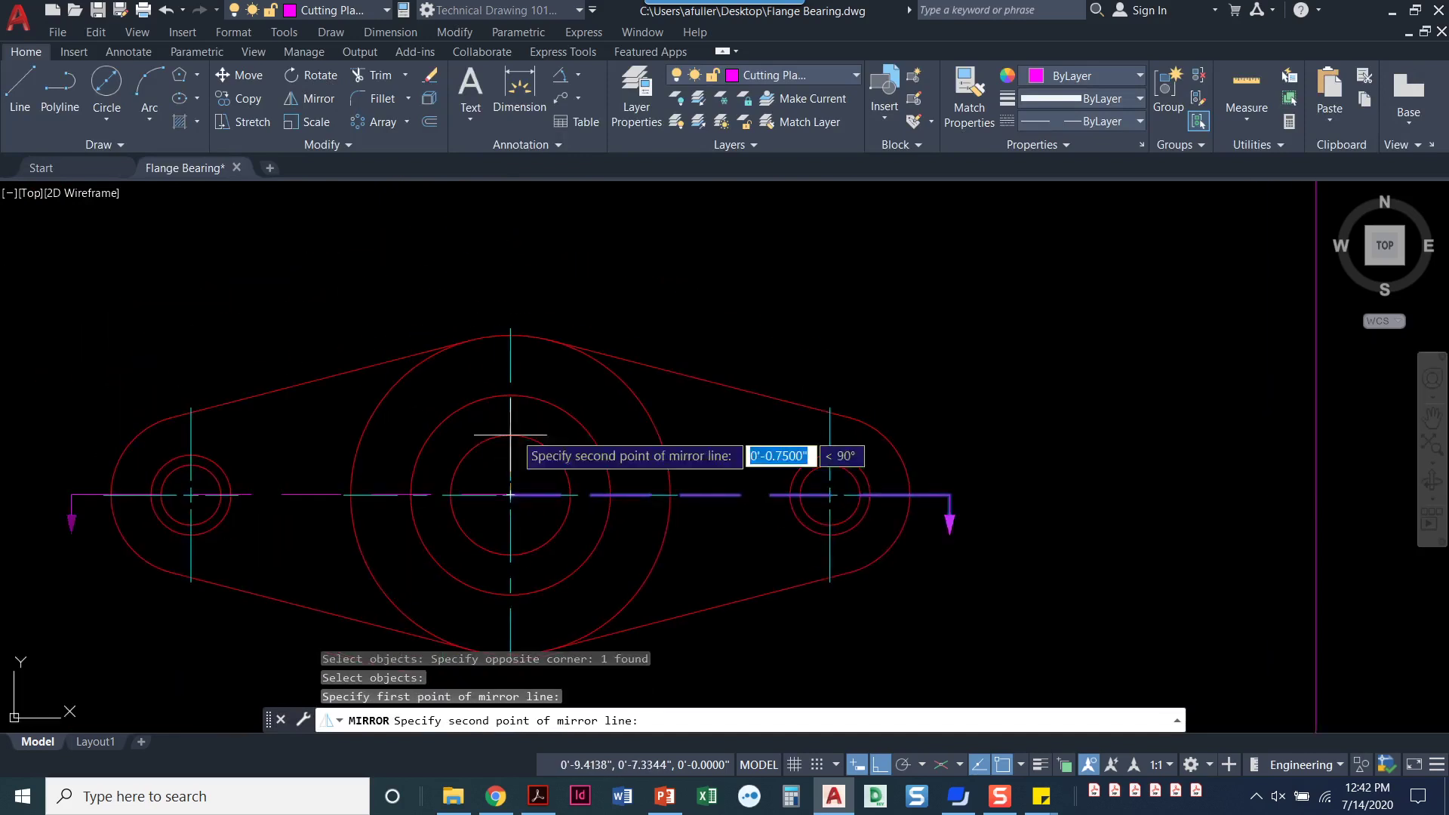
scroll(508, 333, up, 2)
click(501, 332)
key(Return)
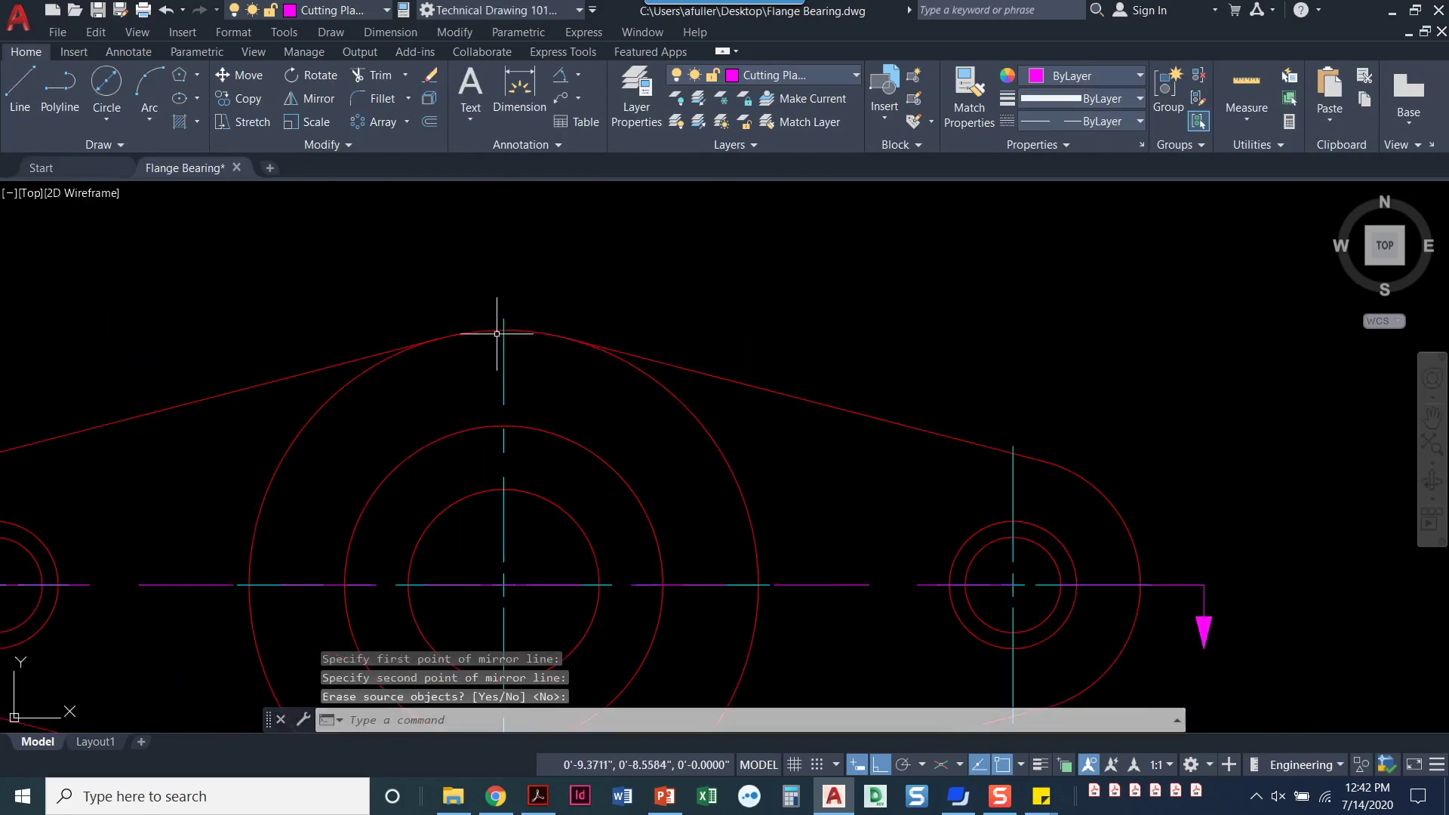
scroll(497, 333, down, 3)
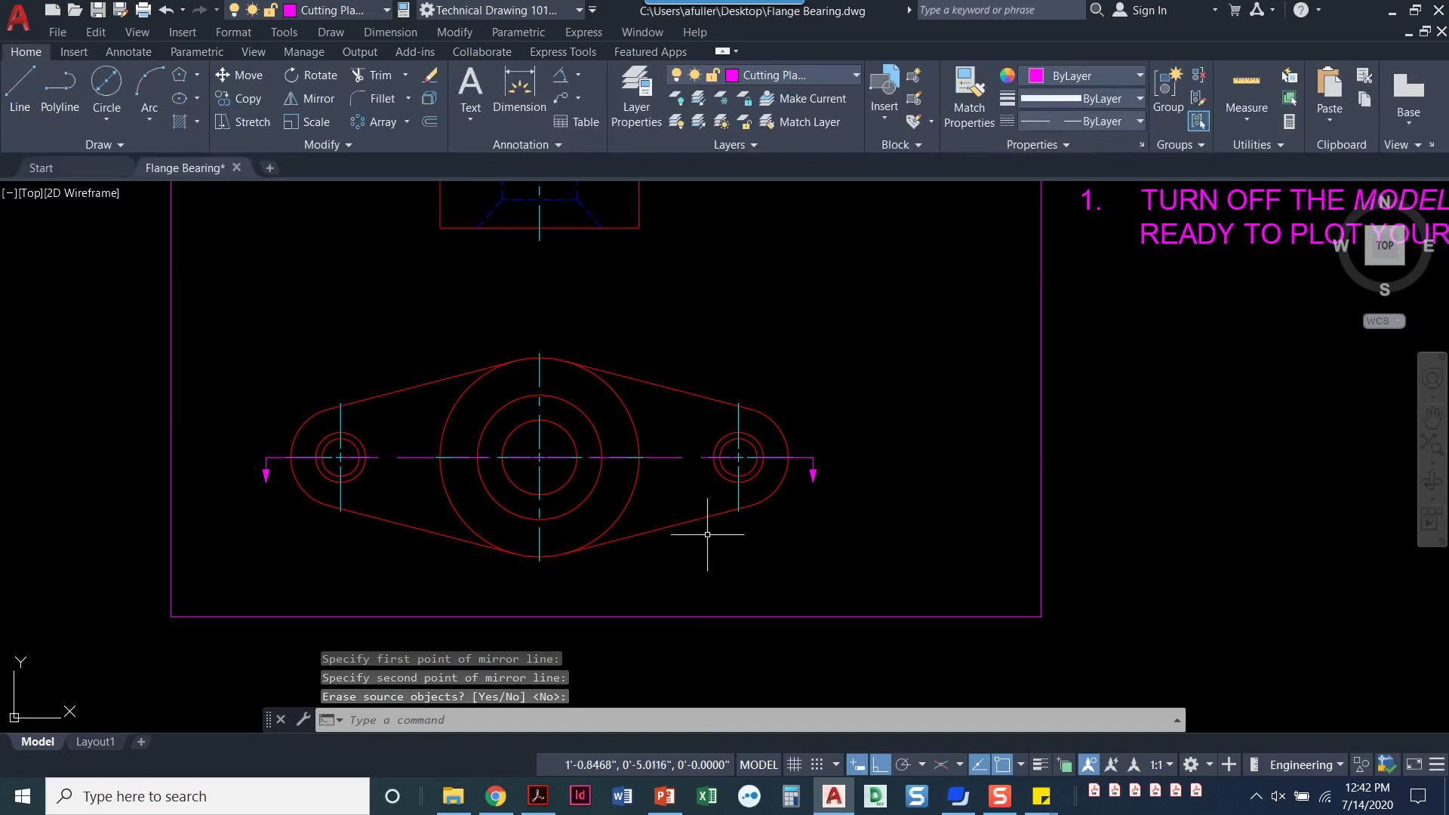
scroll(565, 481, up, 4)
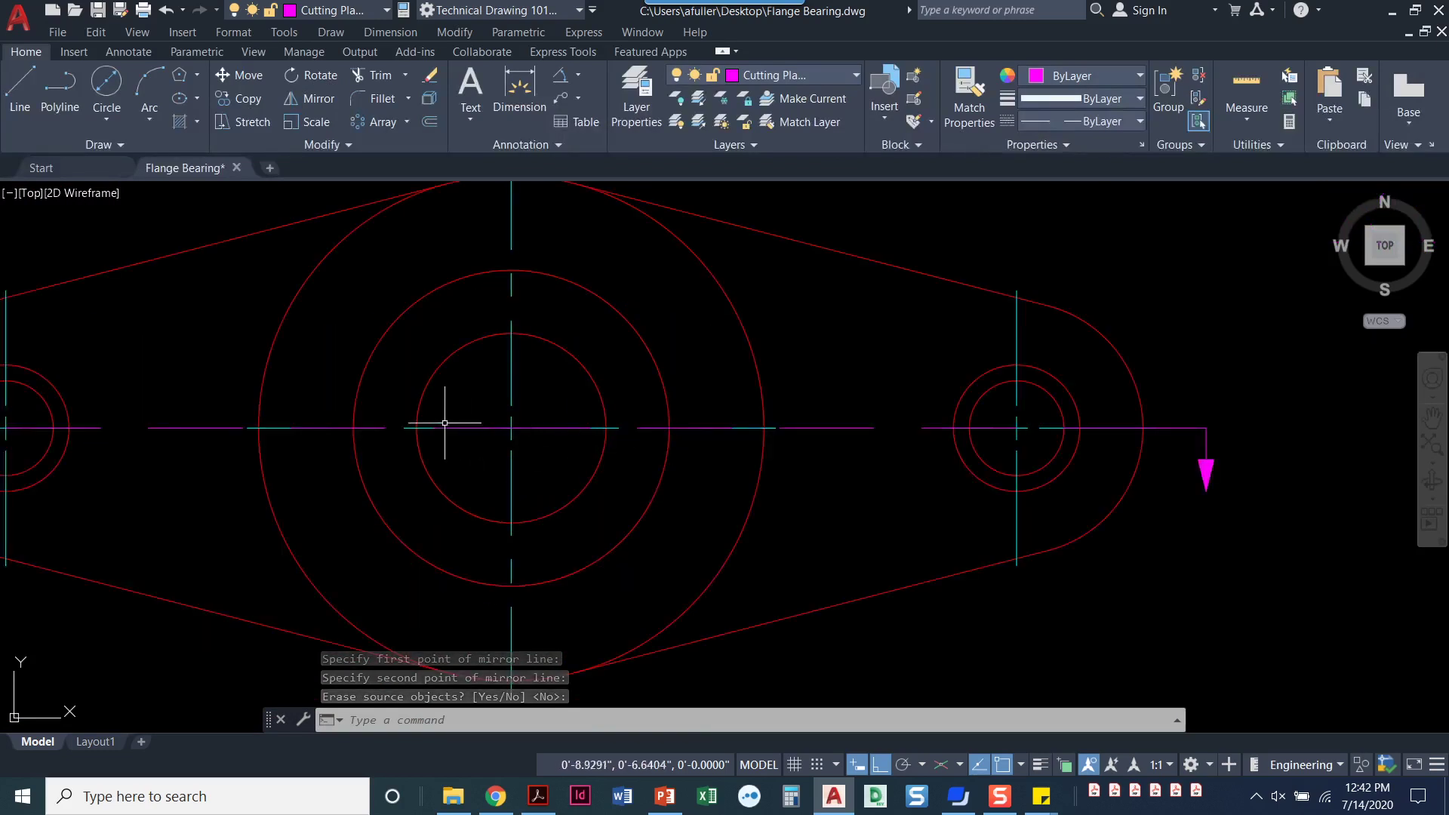
scroll(483, 438, down, 2)
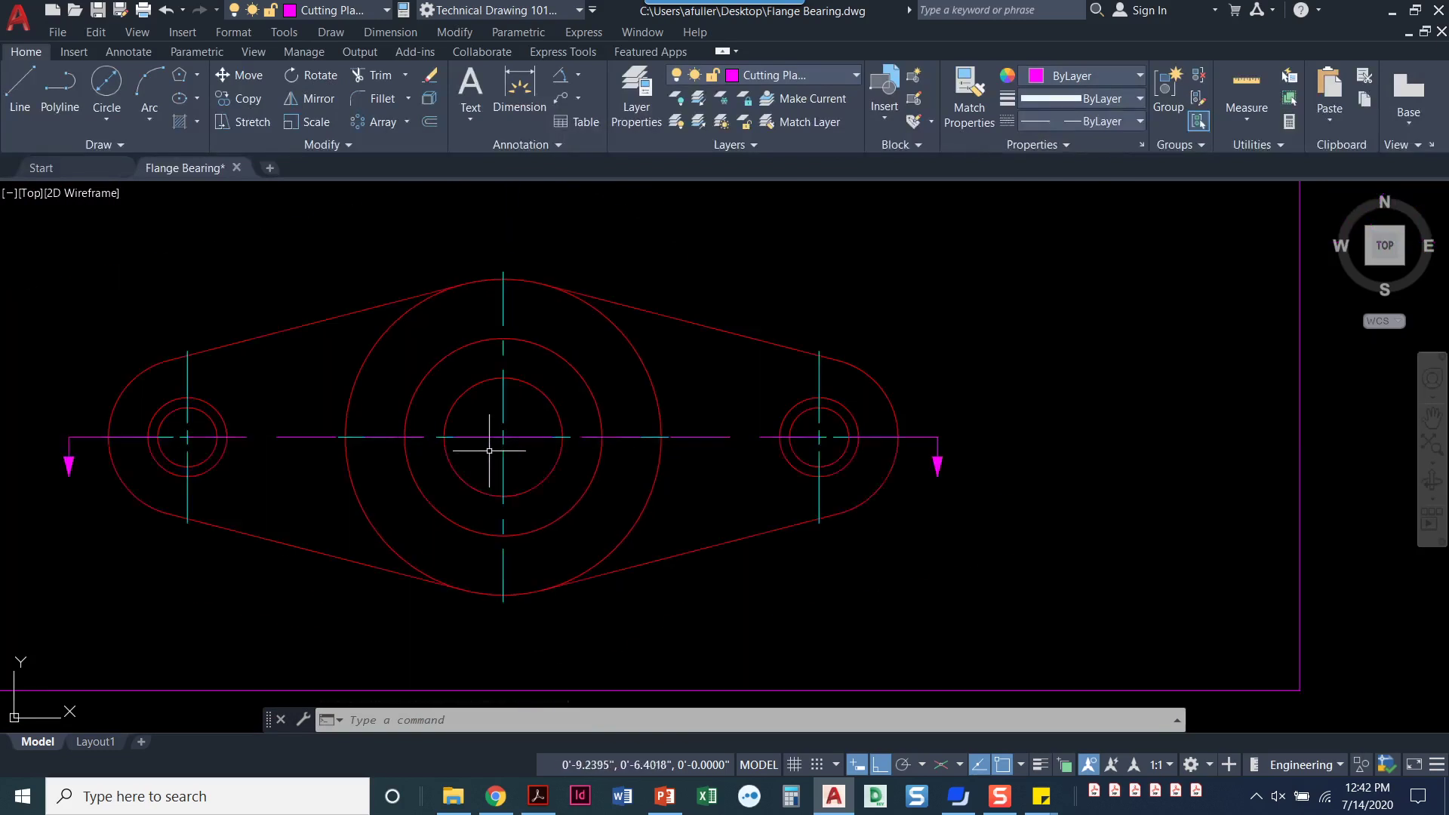
middle_drag(492, 453, 546, 473)
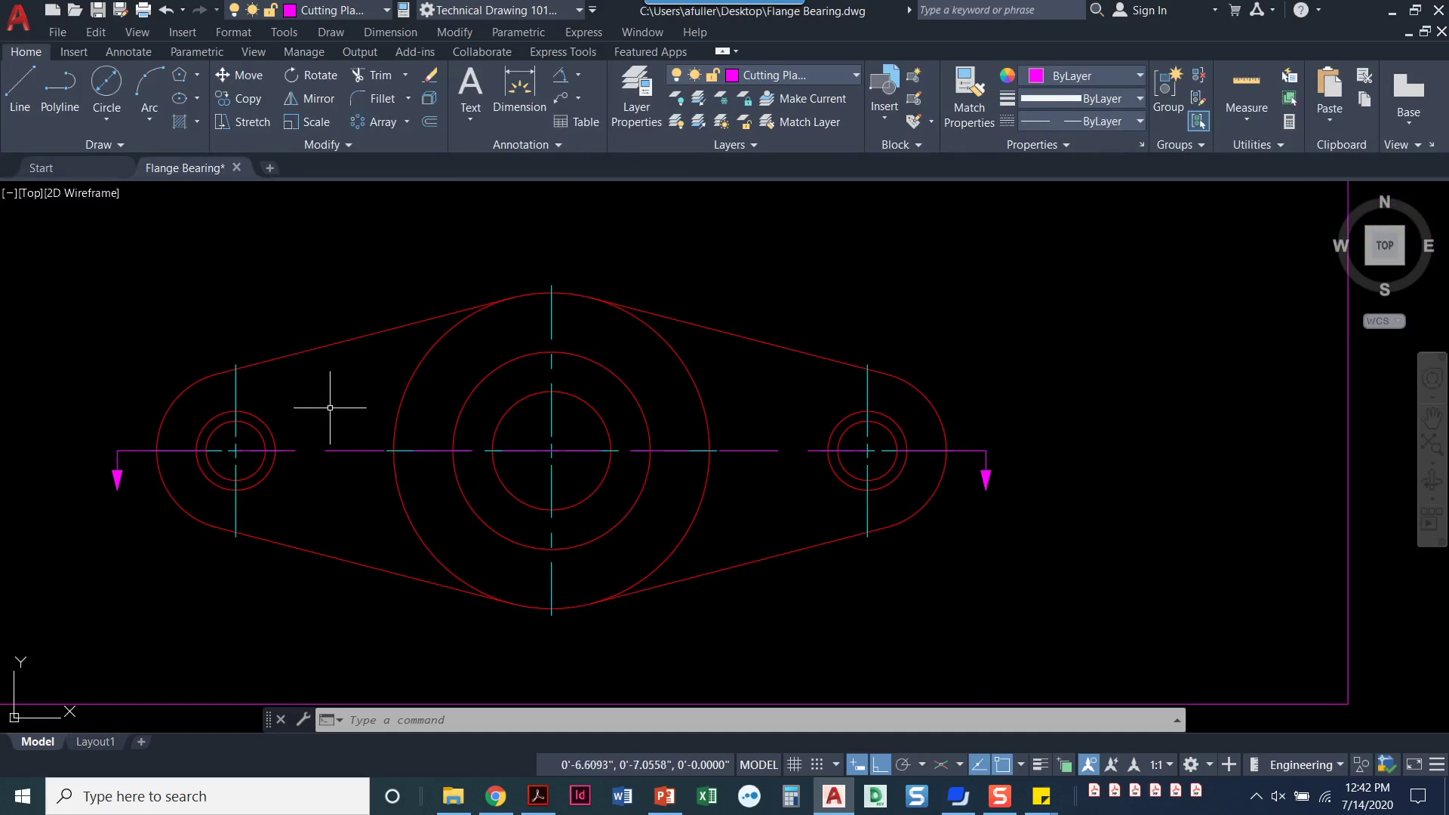
Step: Join the cutting-plane pieces and confirm they form one polyline
click(347, 146)
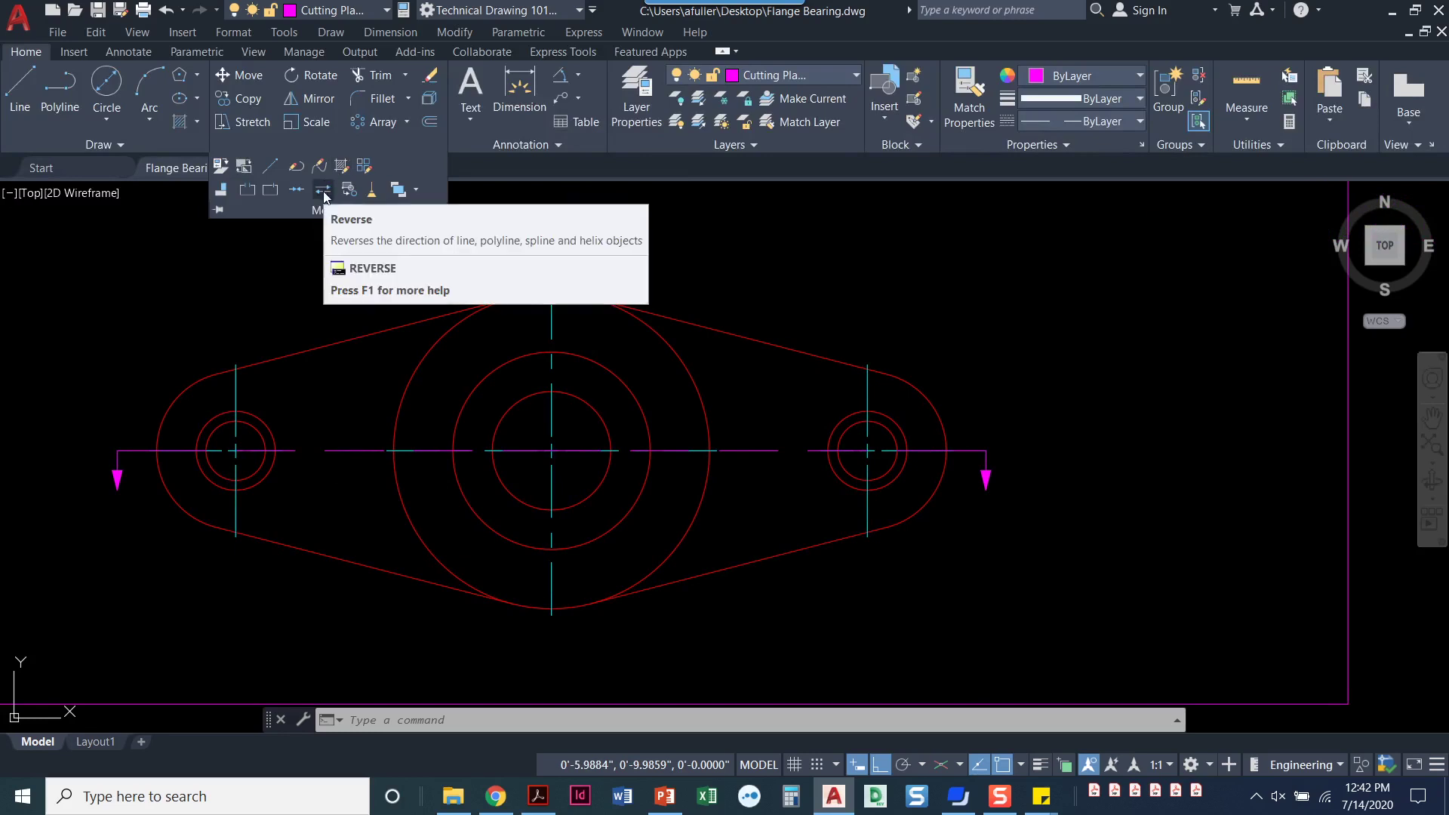
click(297, 191)
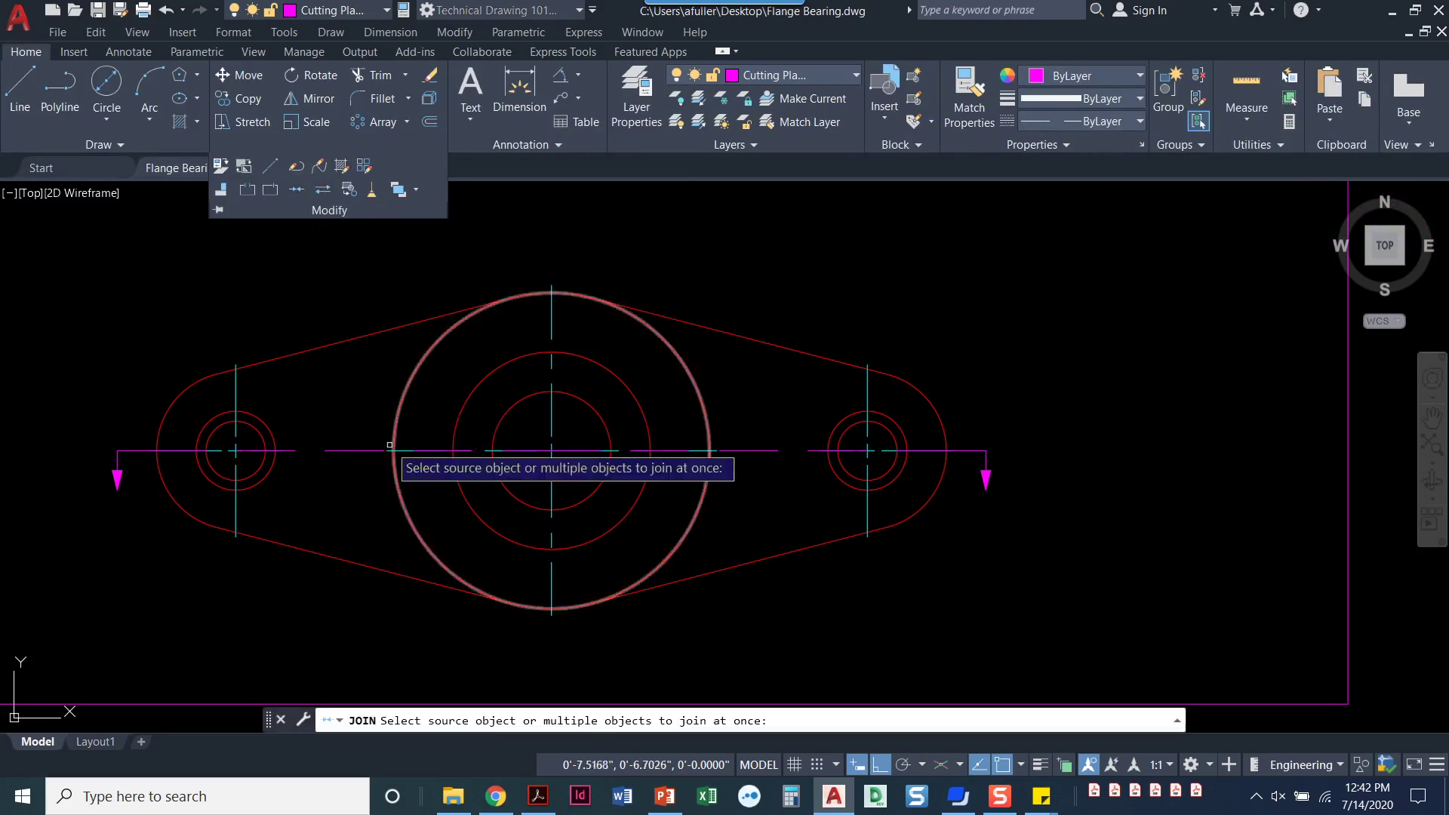
click(359, 451)
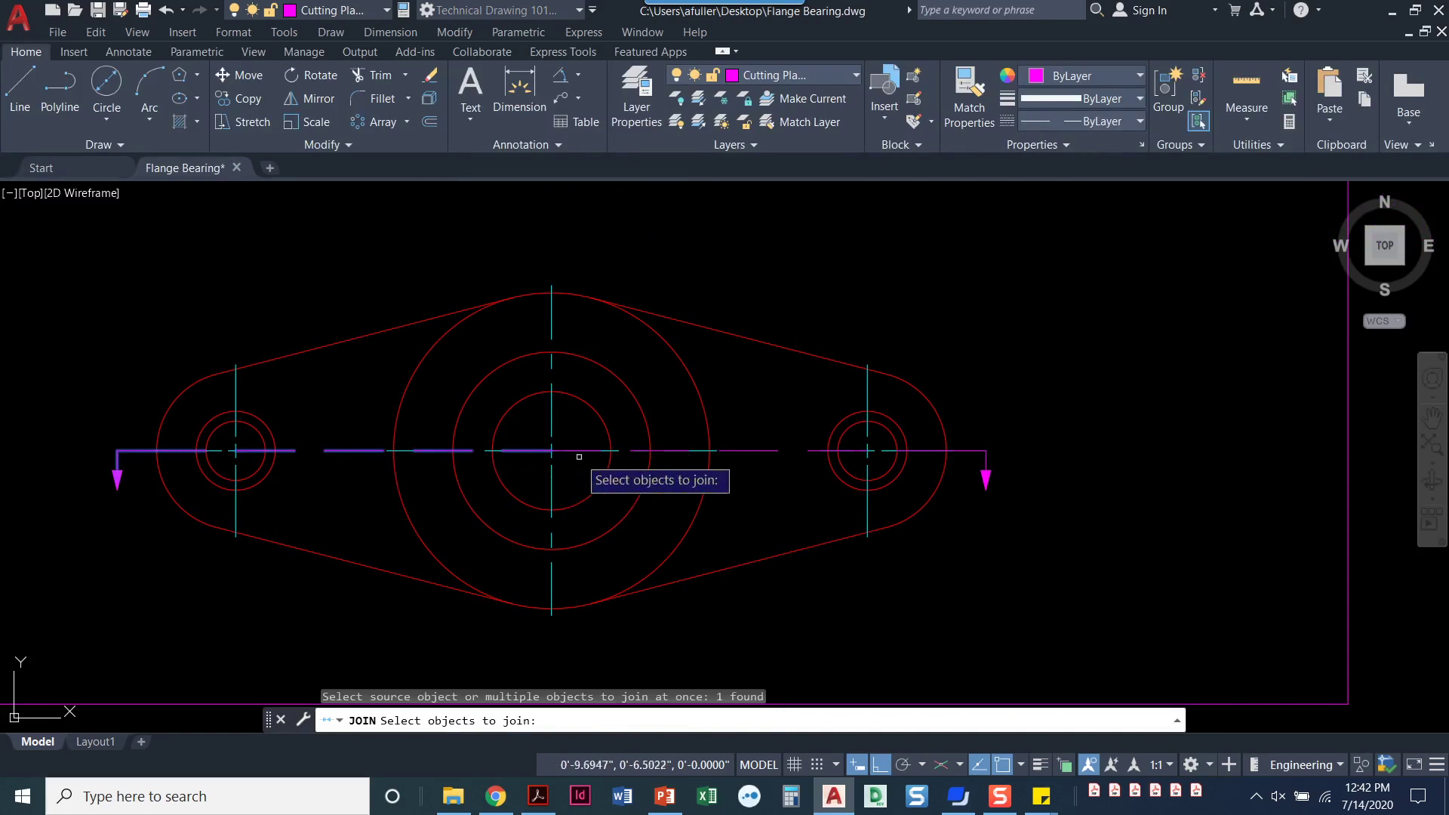
click(646, 450)
key(Return)
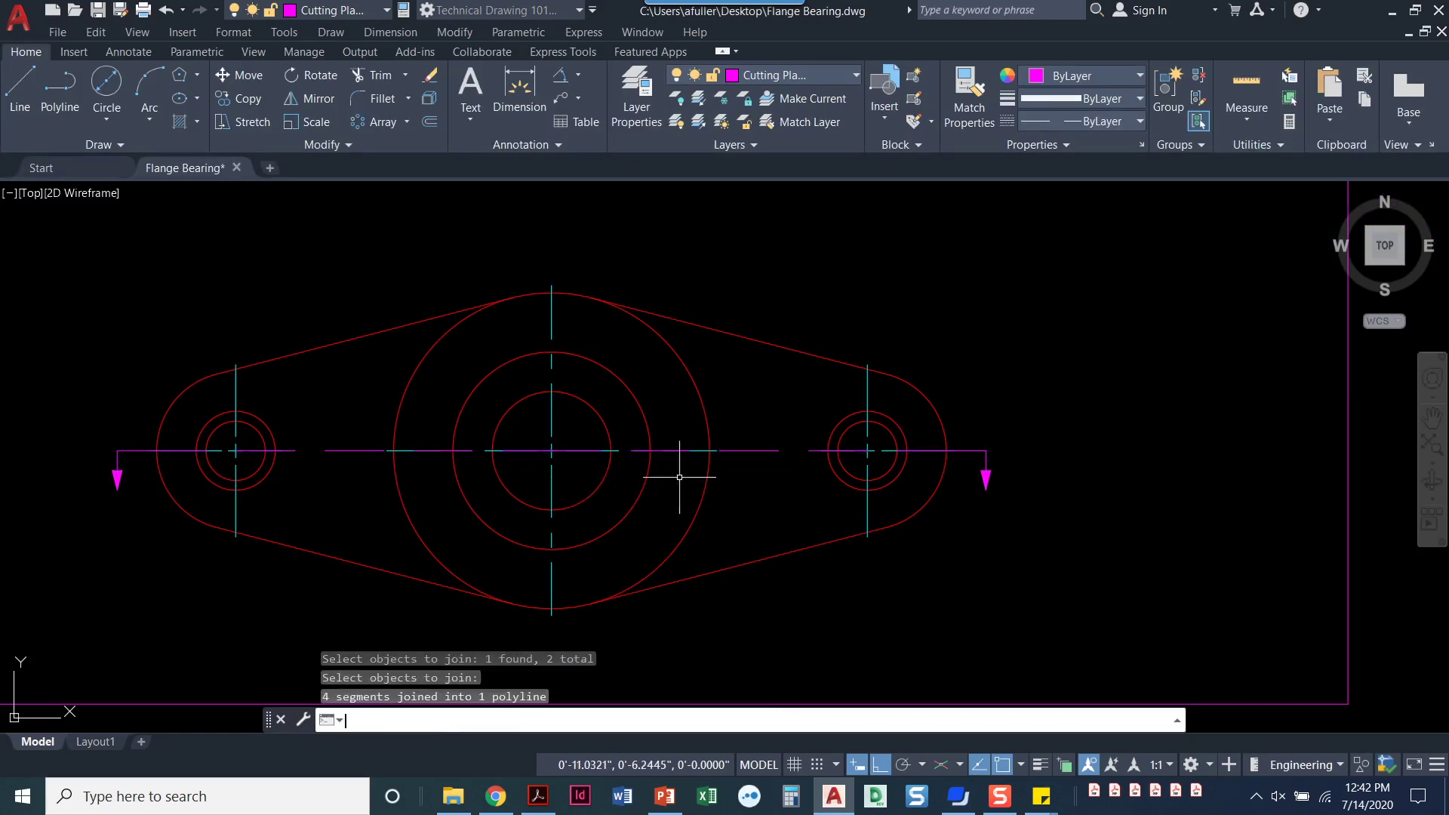
click(749, 452)
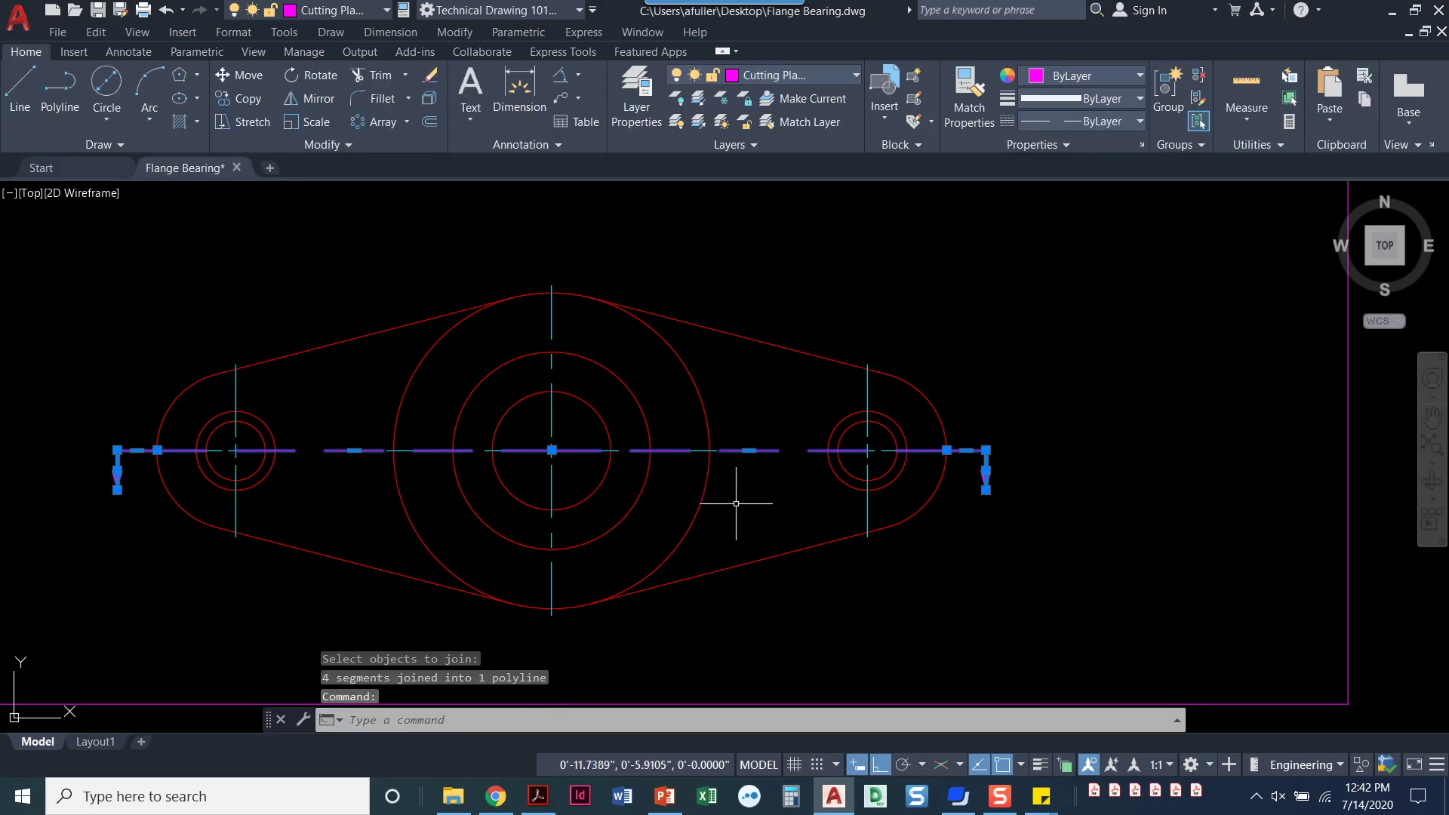
key(Escape)
key(Escape)
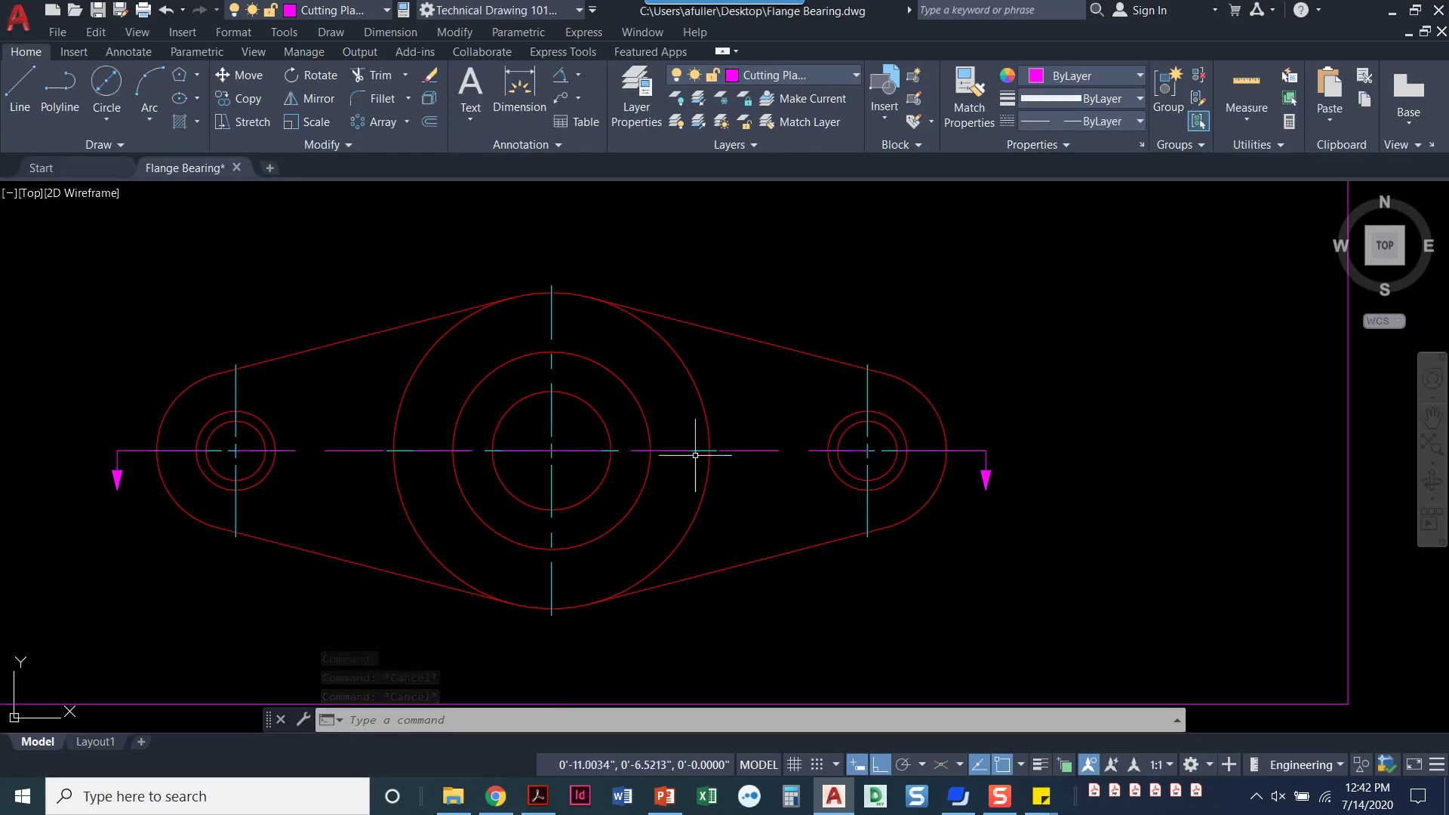
Step: Select the hidden lines of both bolt holes and the bore in the front view
scroll(764, 437, down, 2)
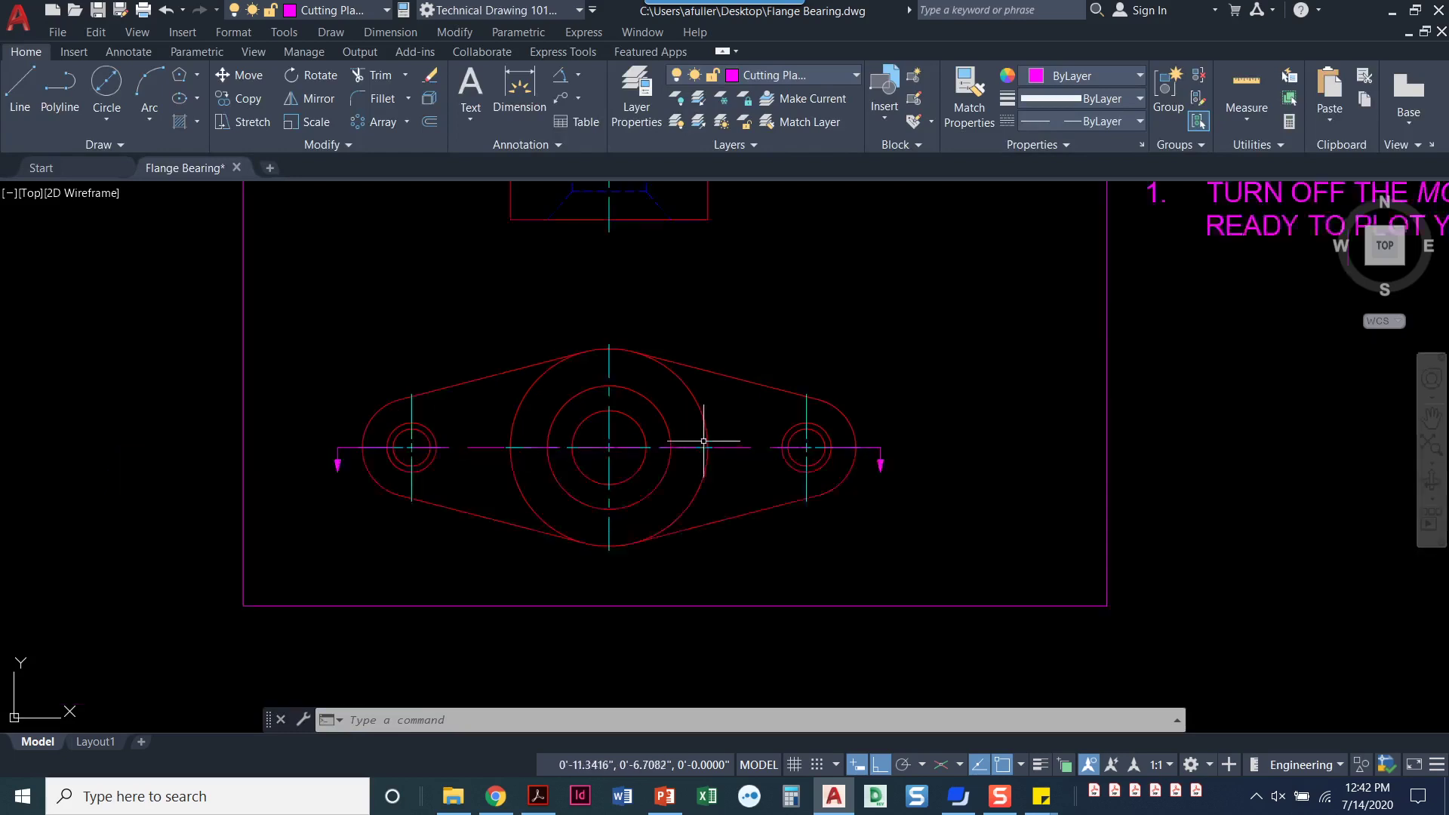
middle_drag(696, 430, 665, 634)
scroll(682, 392, up, 4)
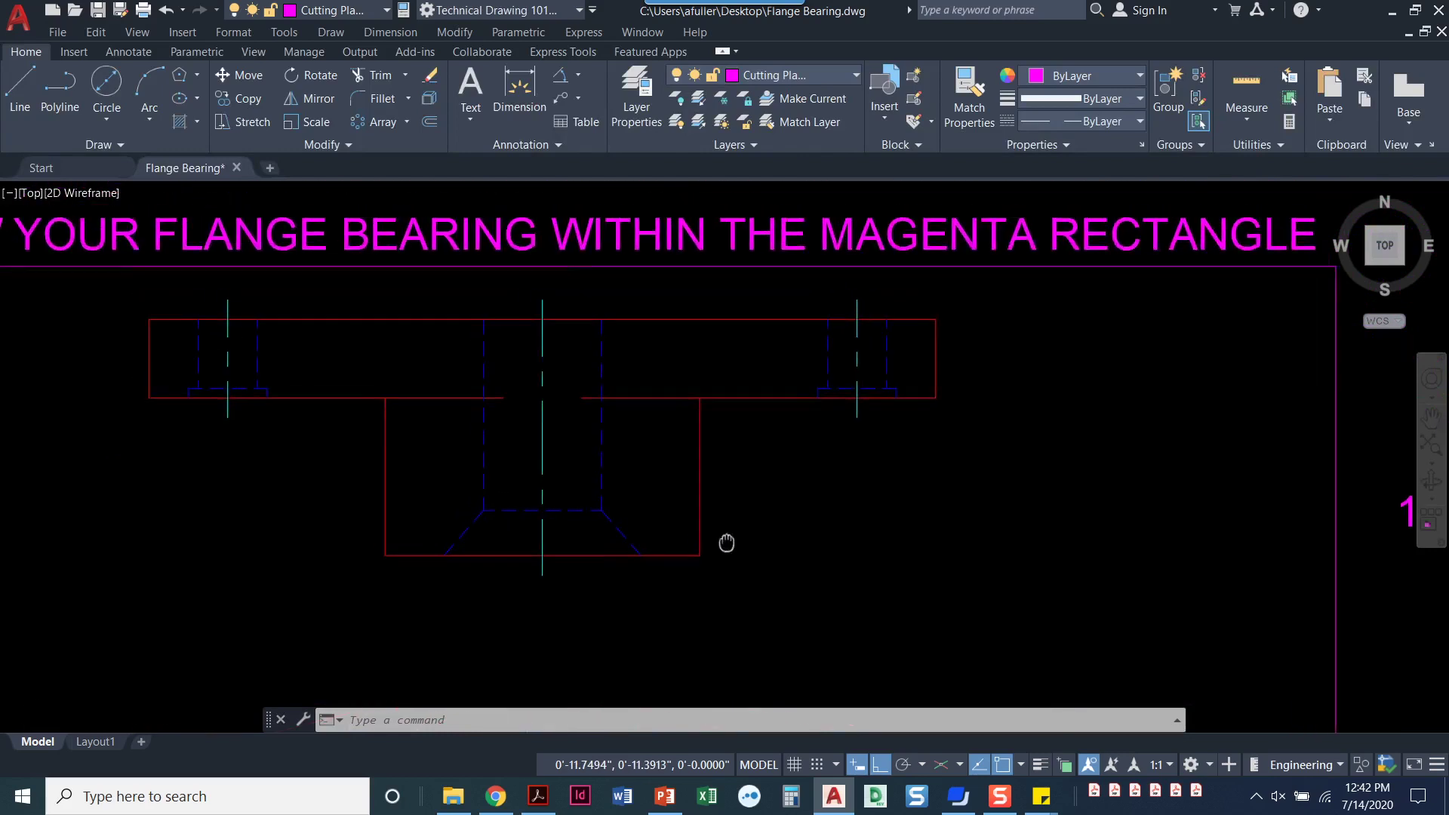
mouse_move(740, 576)
middle_down()
mouse_move(723, 512)
mouse_move(750, 556)
middle_up()
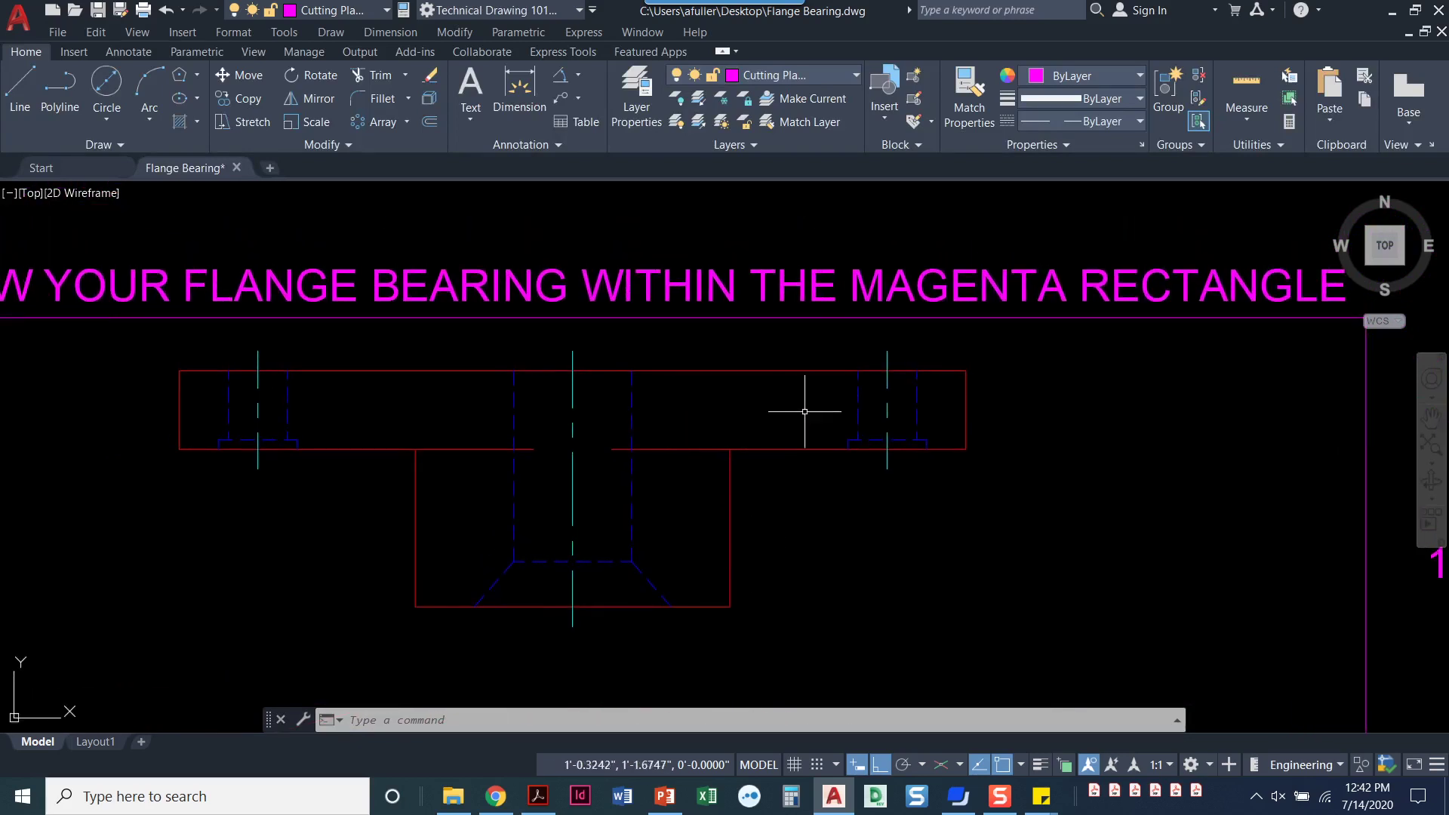
click(835, 356)
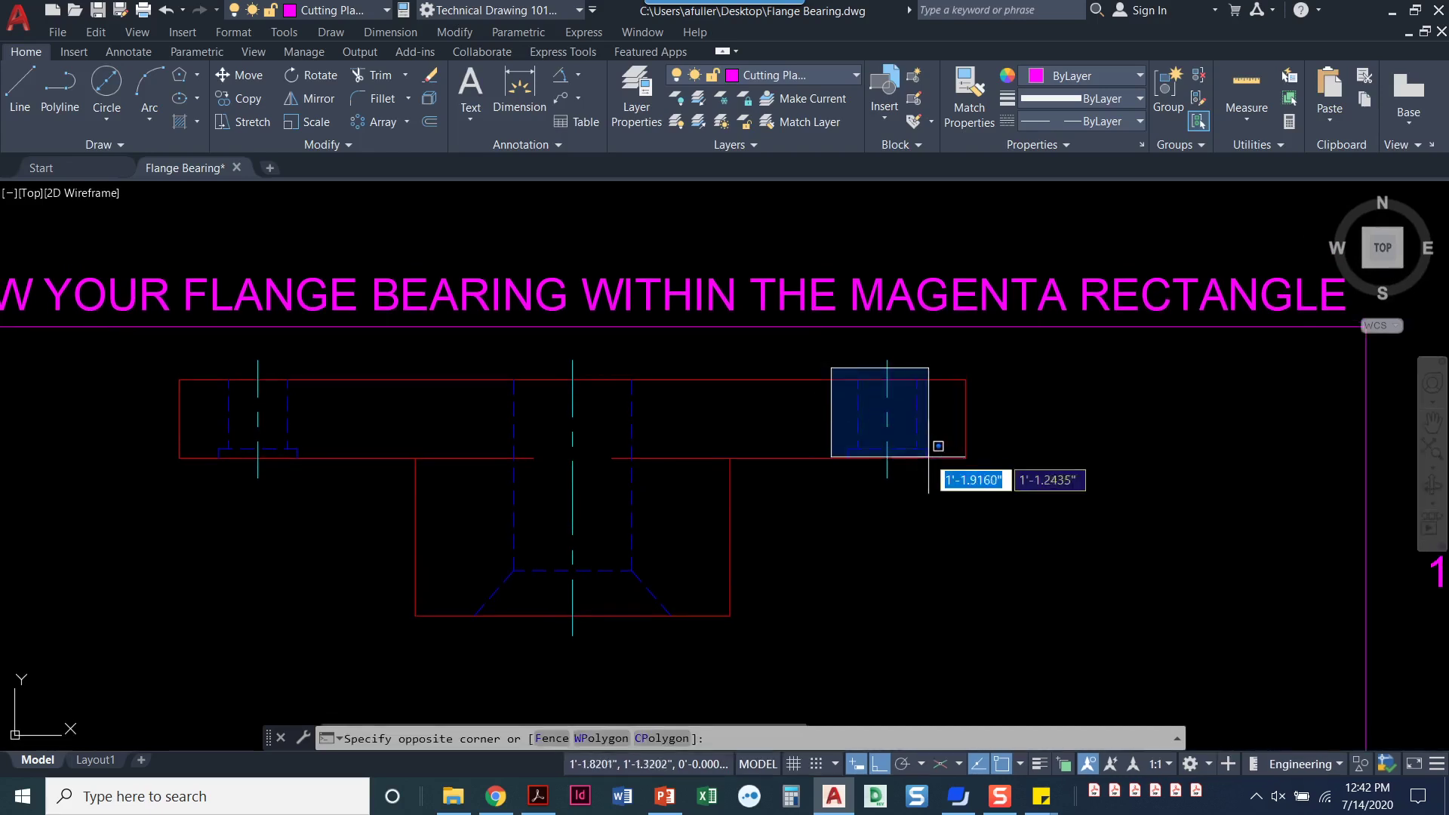
click(938, 456)
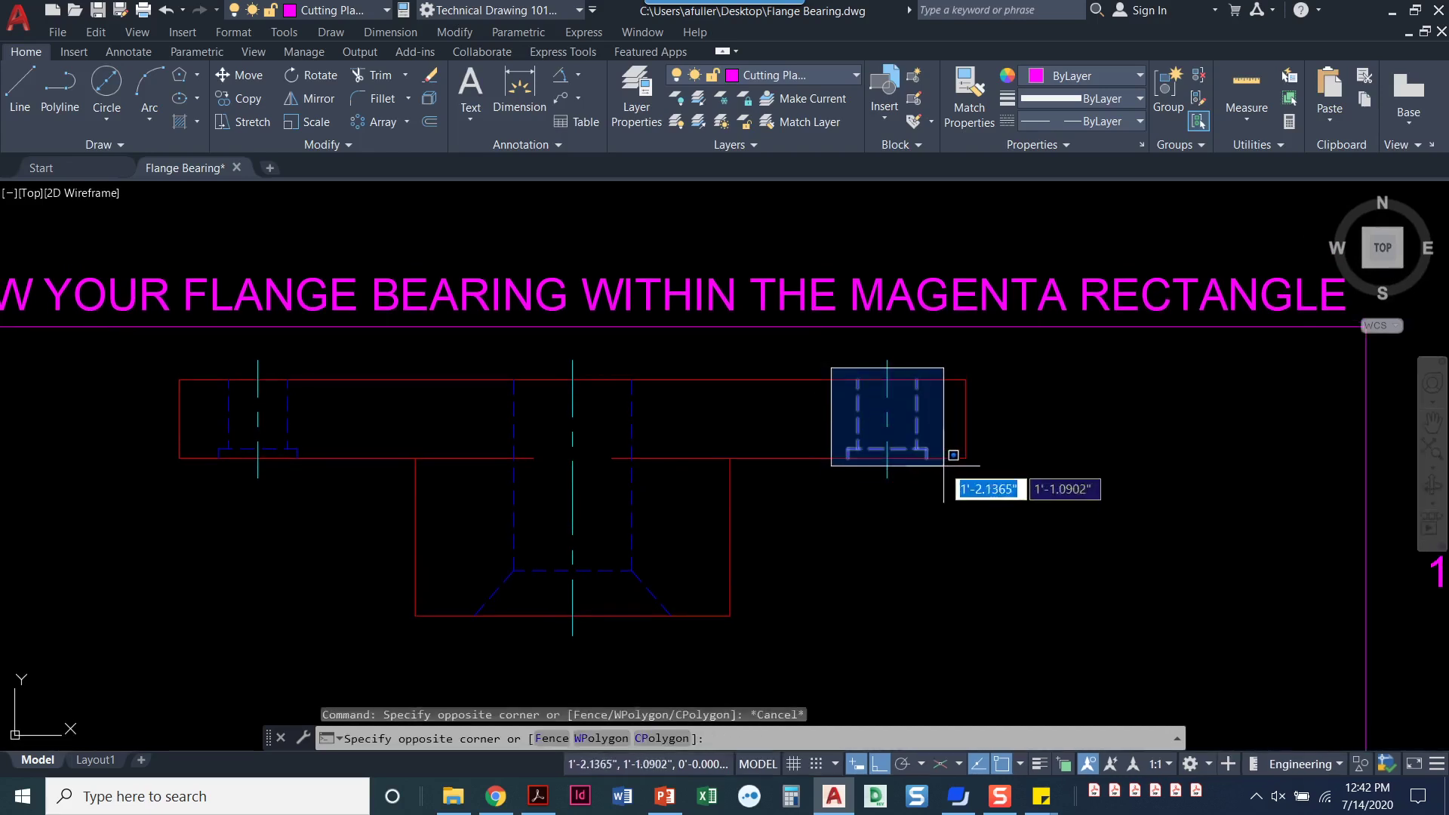
click(208, 364)
click(342, 457)
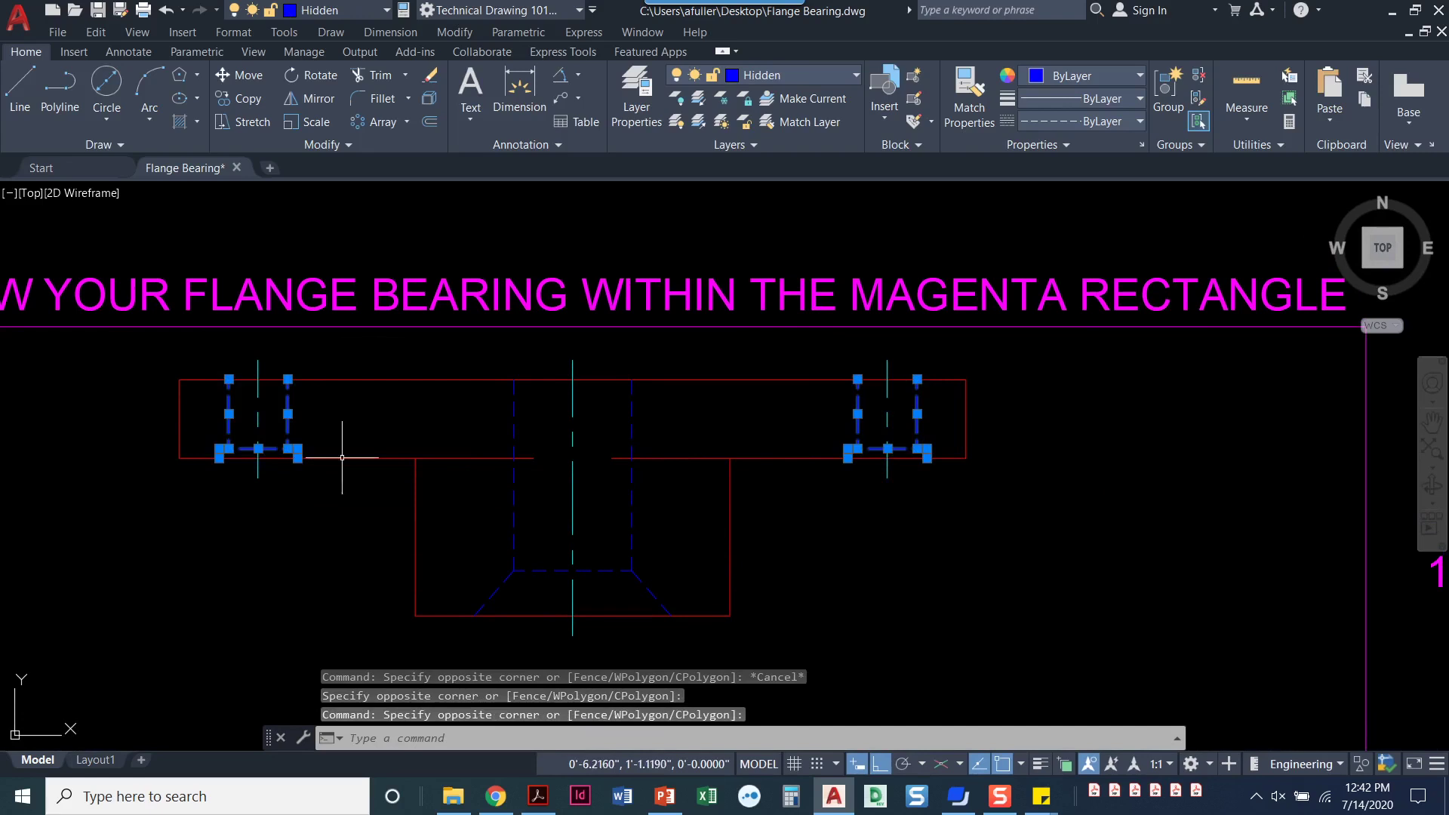
click(519, 590)
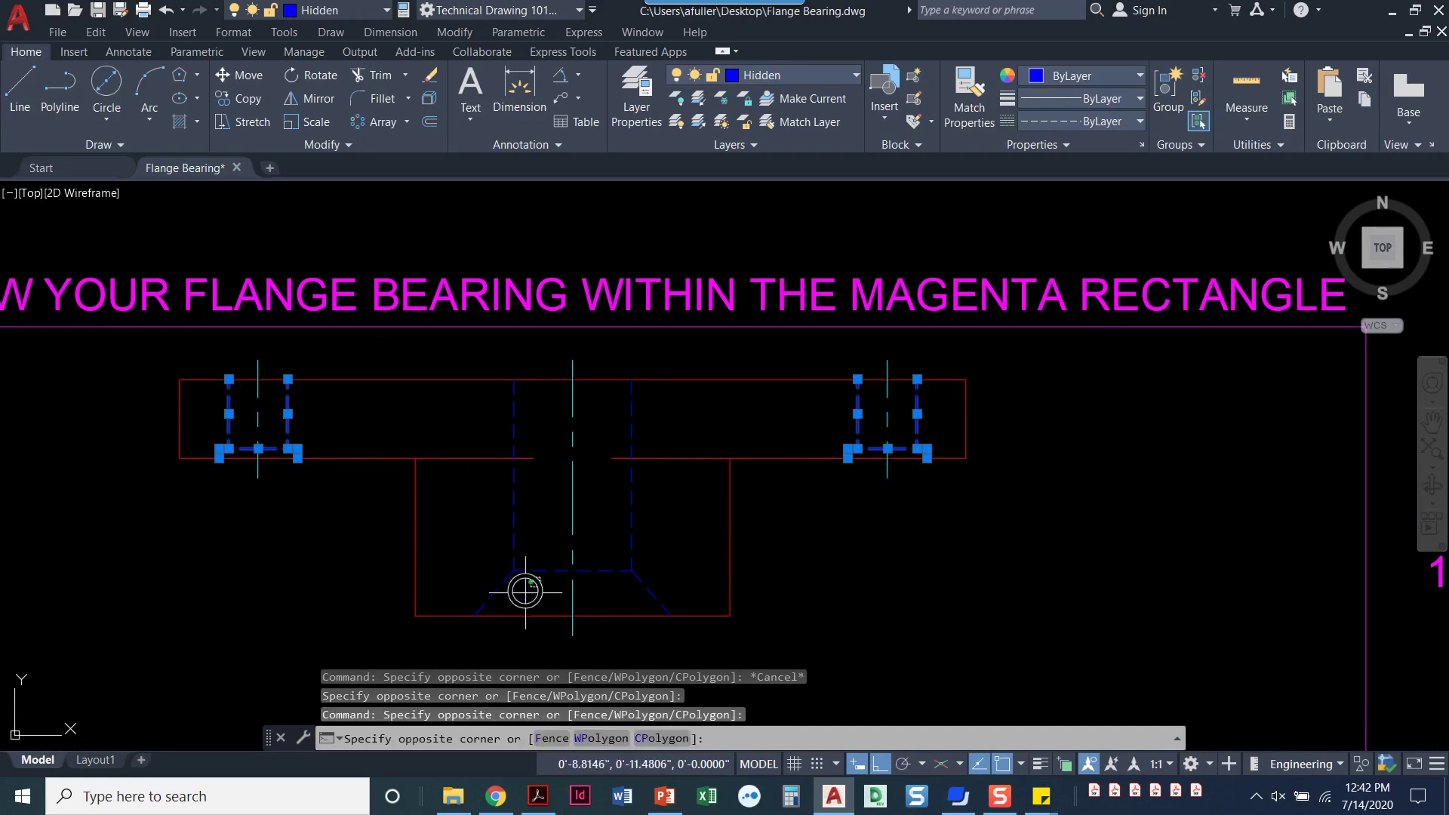
click(485, 556)
click(670, 555)
click(611, 571)
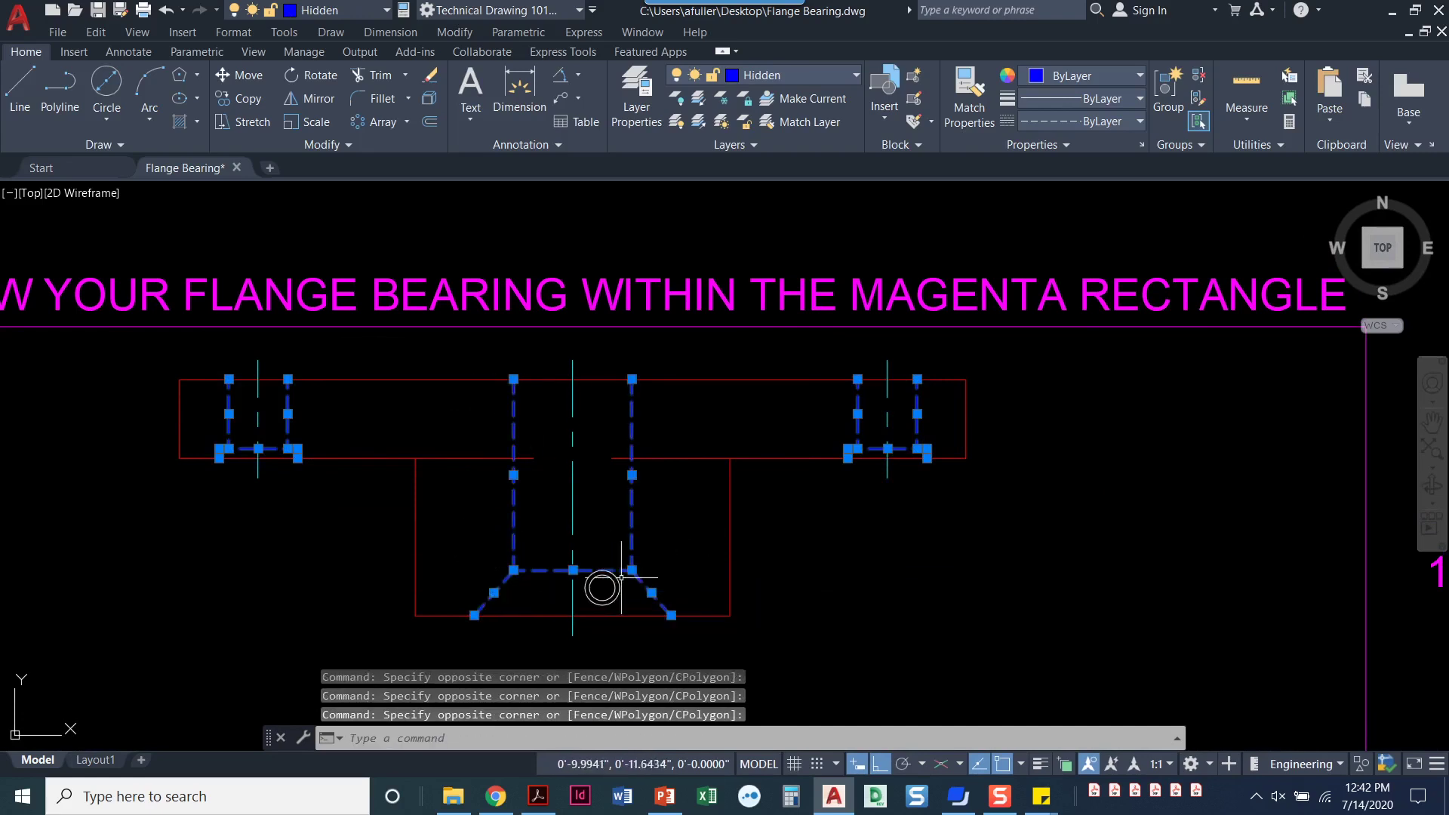
Step: Move the selected hidden lines onto the Visible layer
click(806, 83)
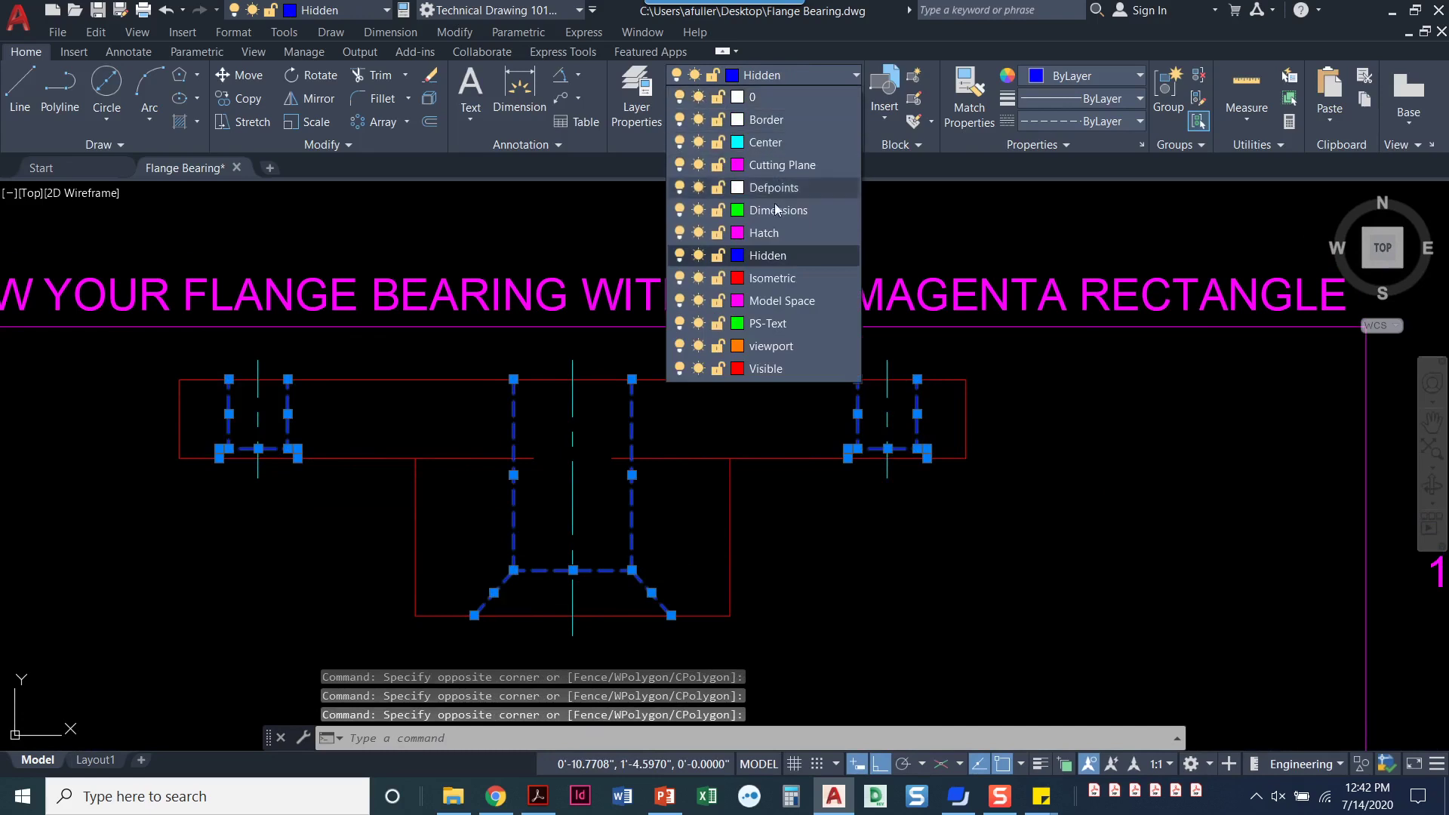
click(759, 370)
key(Escape)
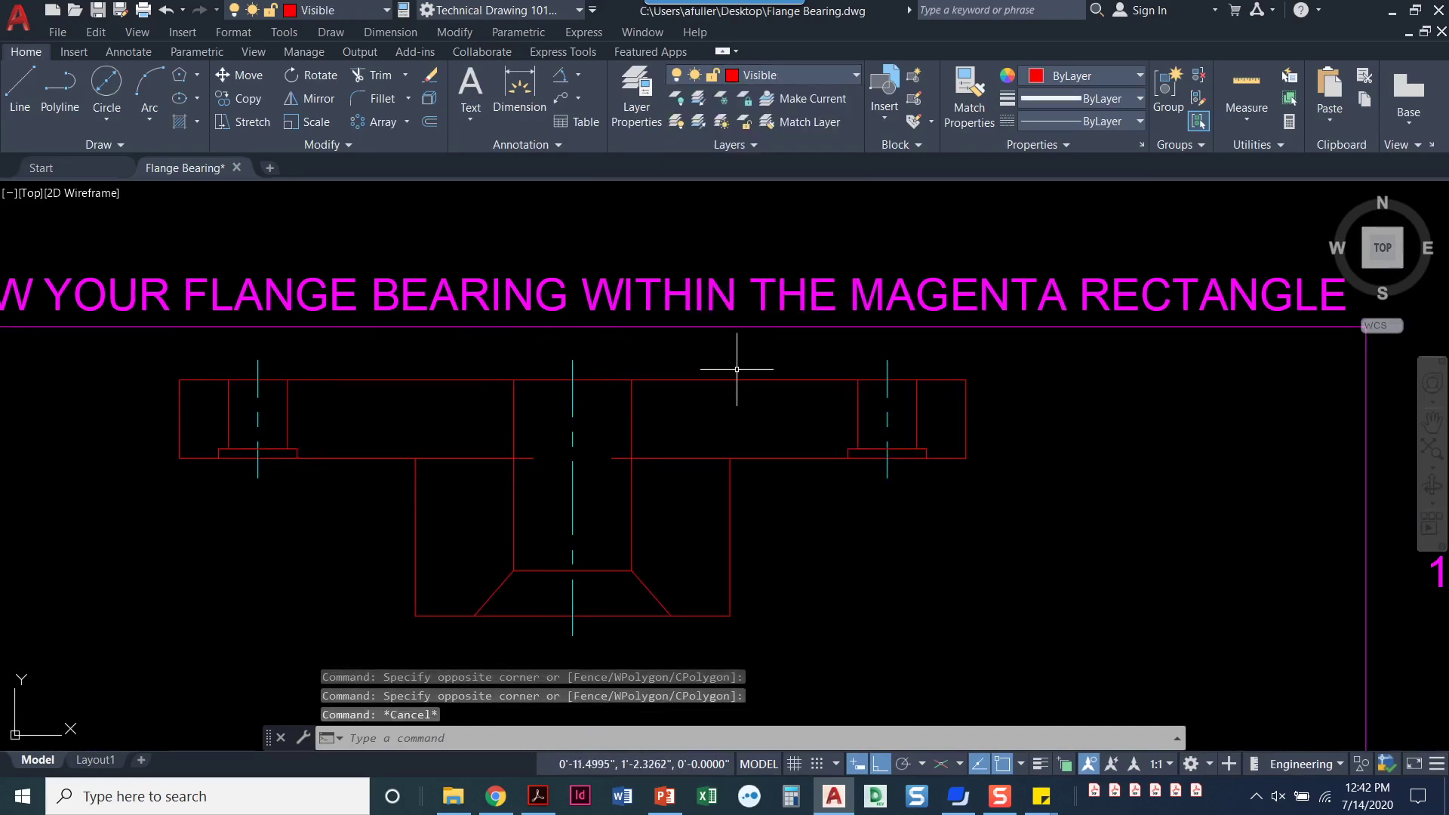
scroll(755, 373, down, 2)
mouse_move(696, 453)
middle_down()
mouse_move(696, 339)
mouse_move(737, 324)
middle_up()
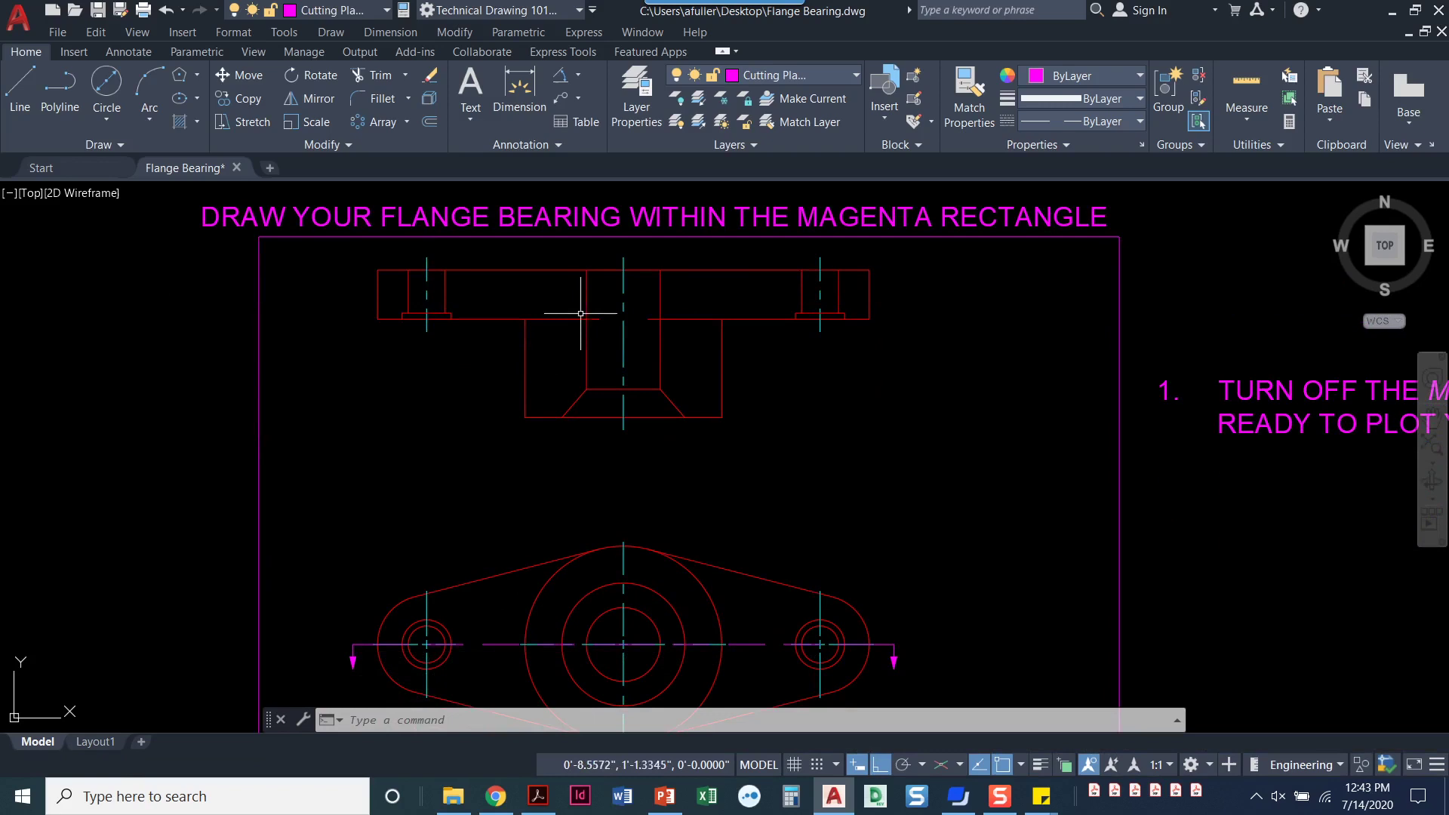
Step: Trim away the two flange edge segments lying inside the bore
click(375, 76)
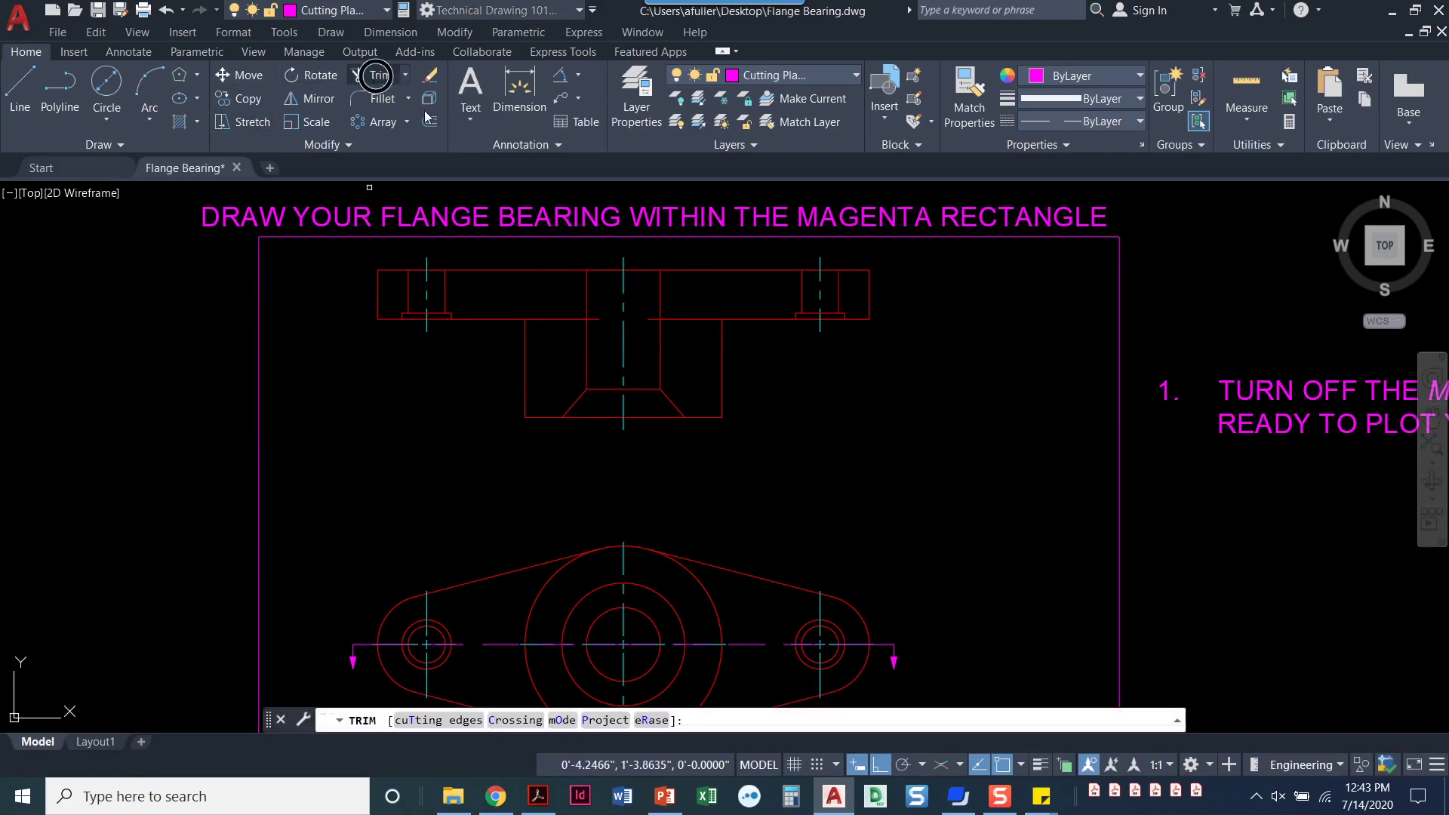
click(596, 317)
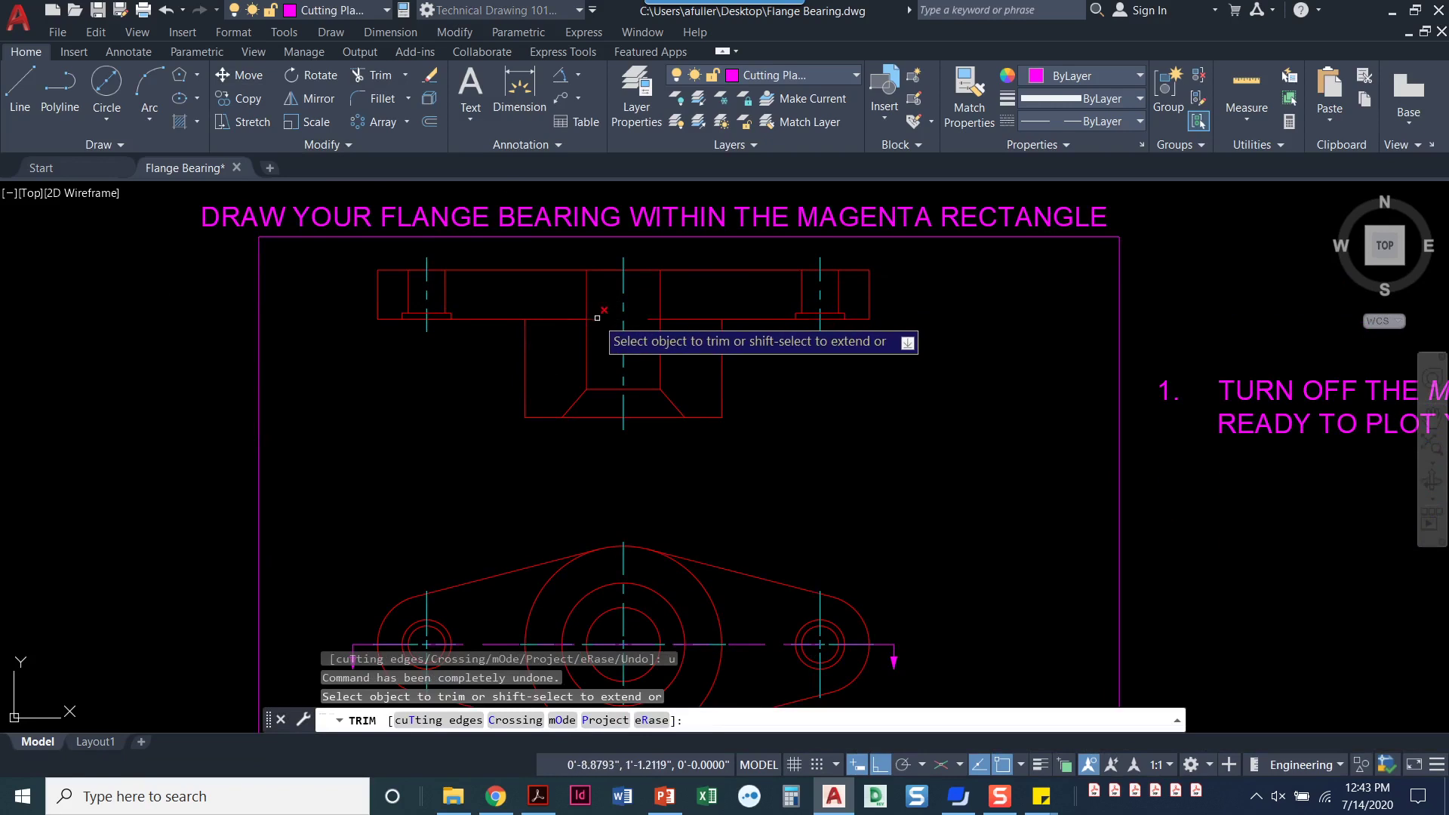
click(575, 318)
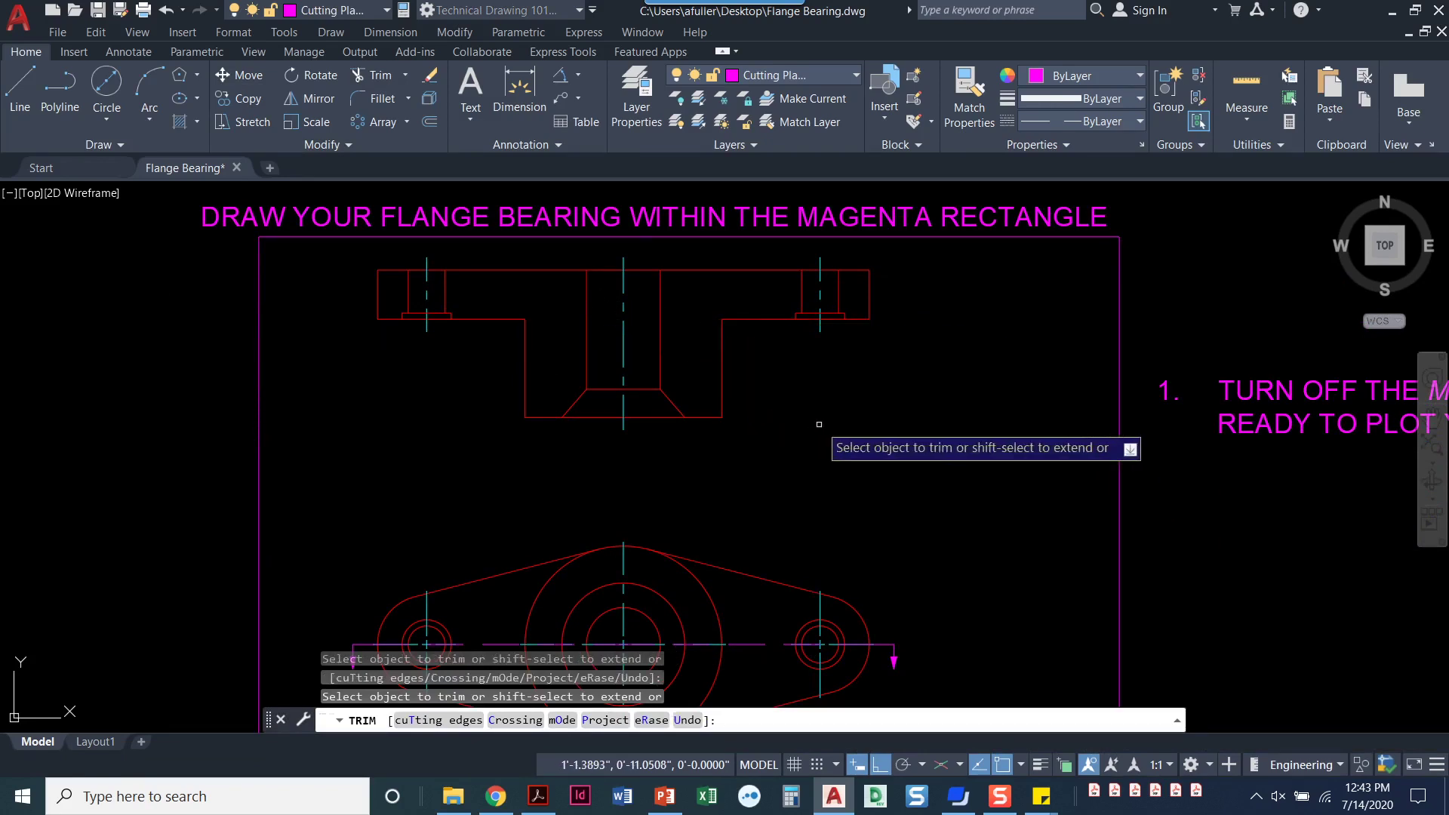
key(Return)
middle_drag(813, 428, 793, 433)
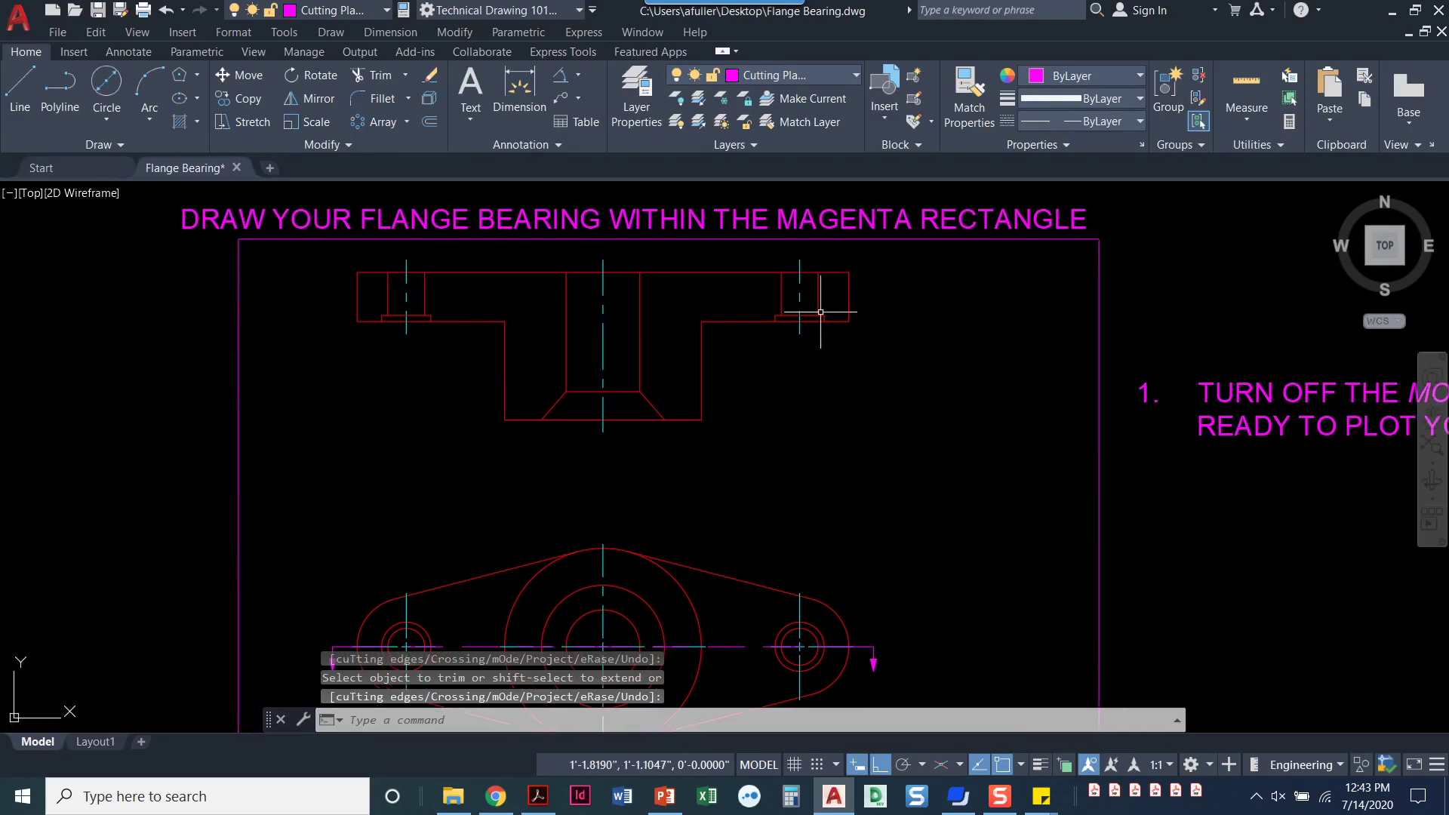
Step: On the Hatch layer, hatch the front view's four cut regions with ANSI31
click(818, 76)
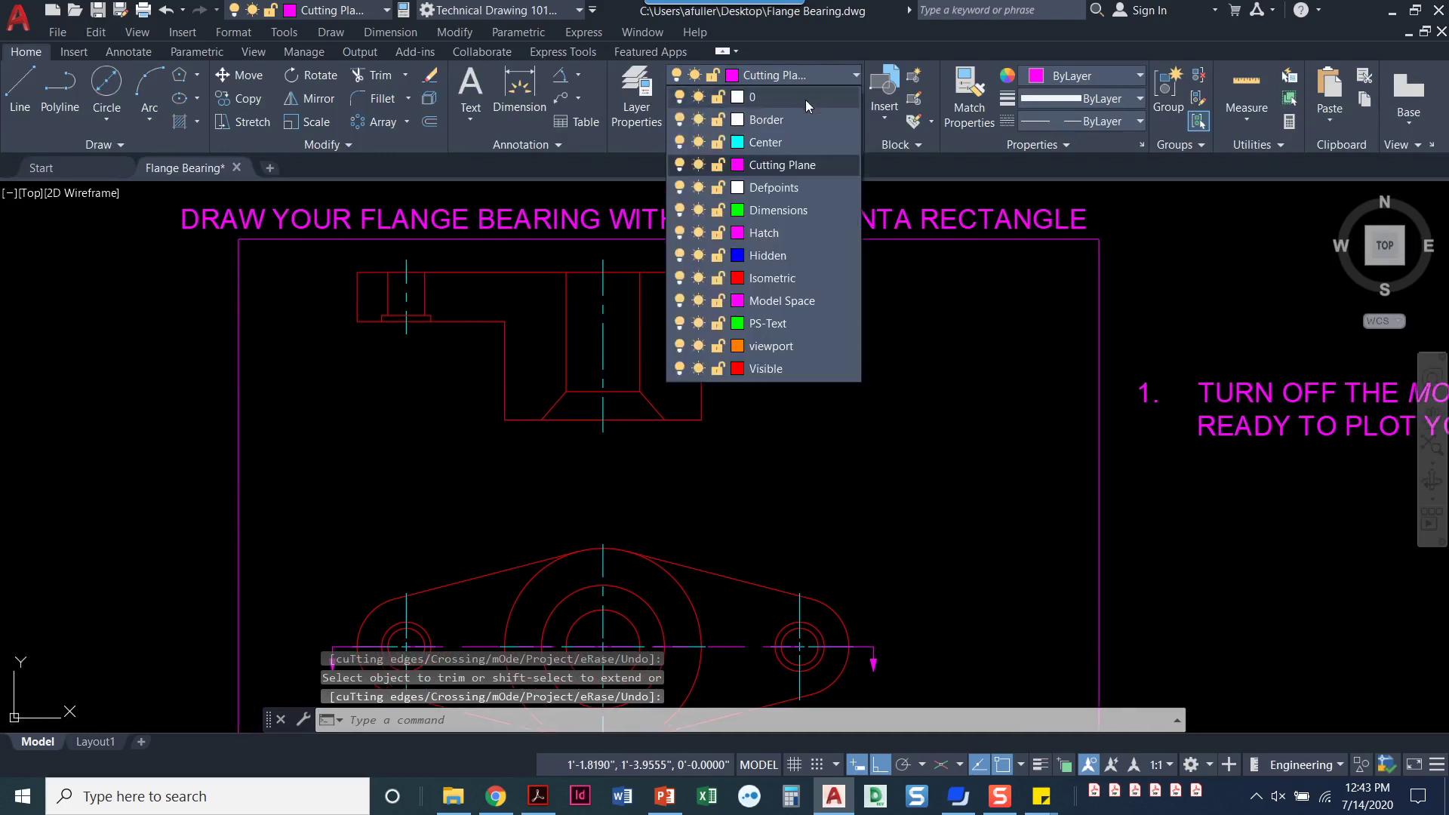
click(769, 233)
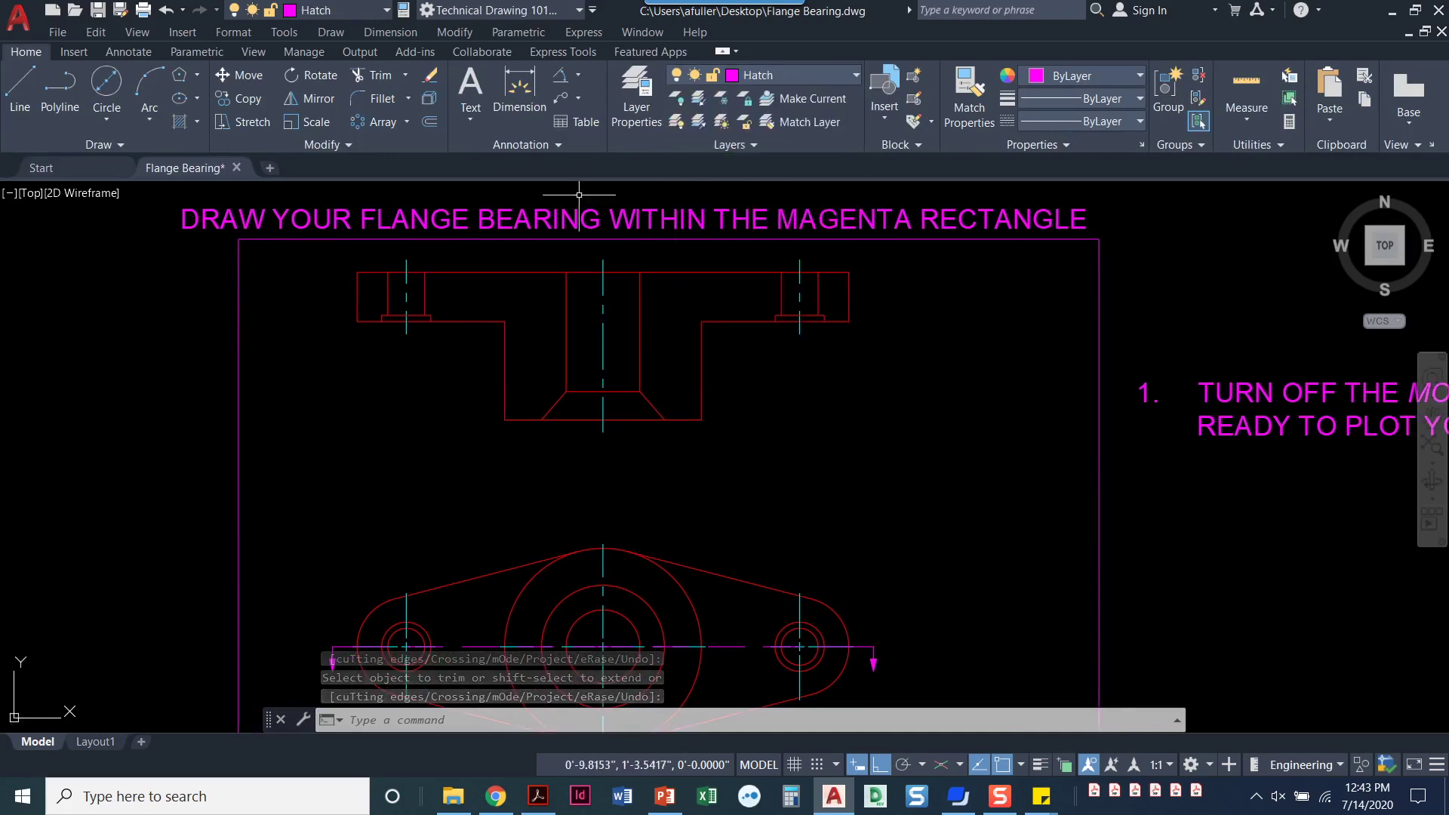
click(180, 121)
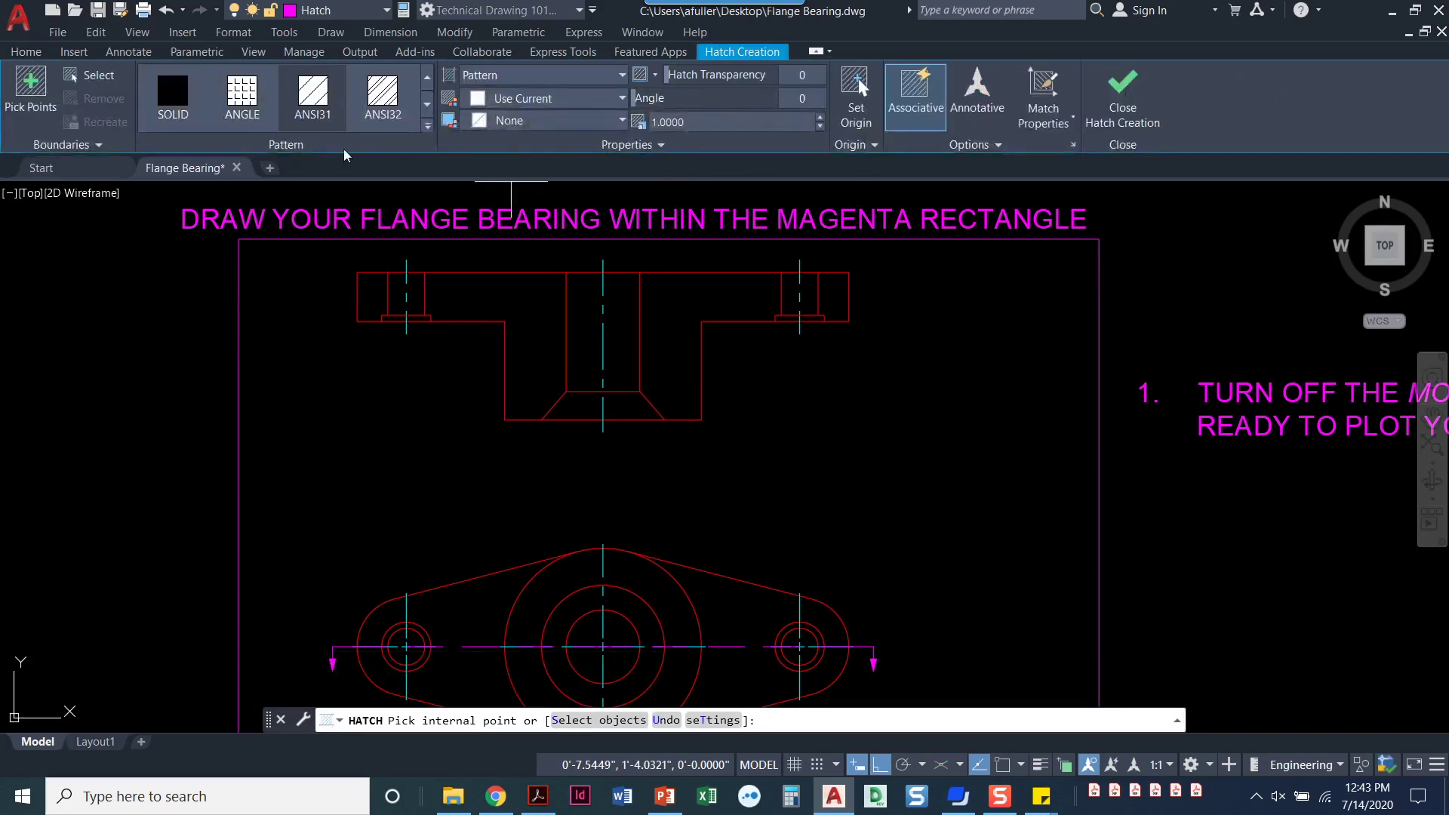
click(376, 290)
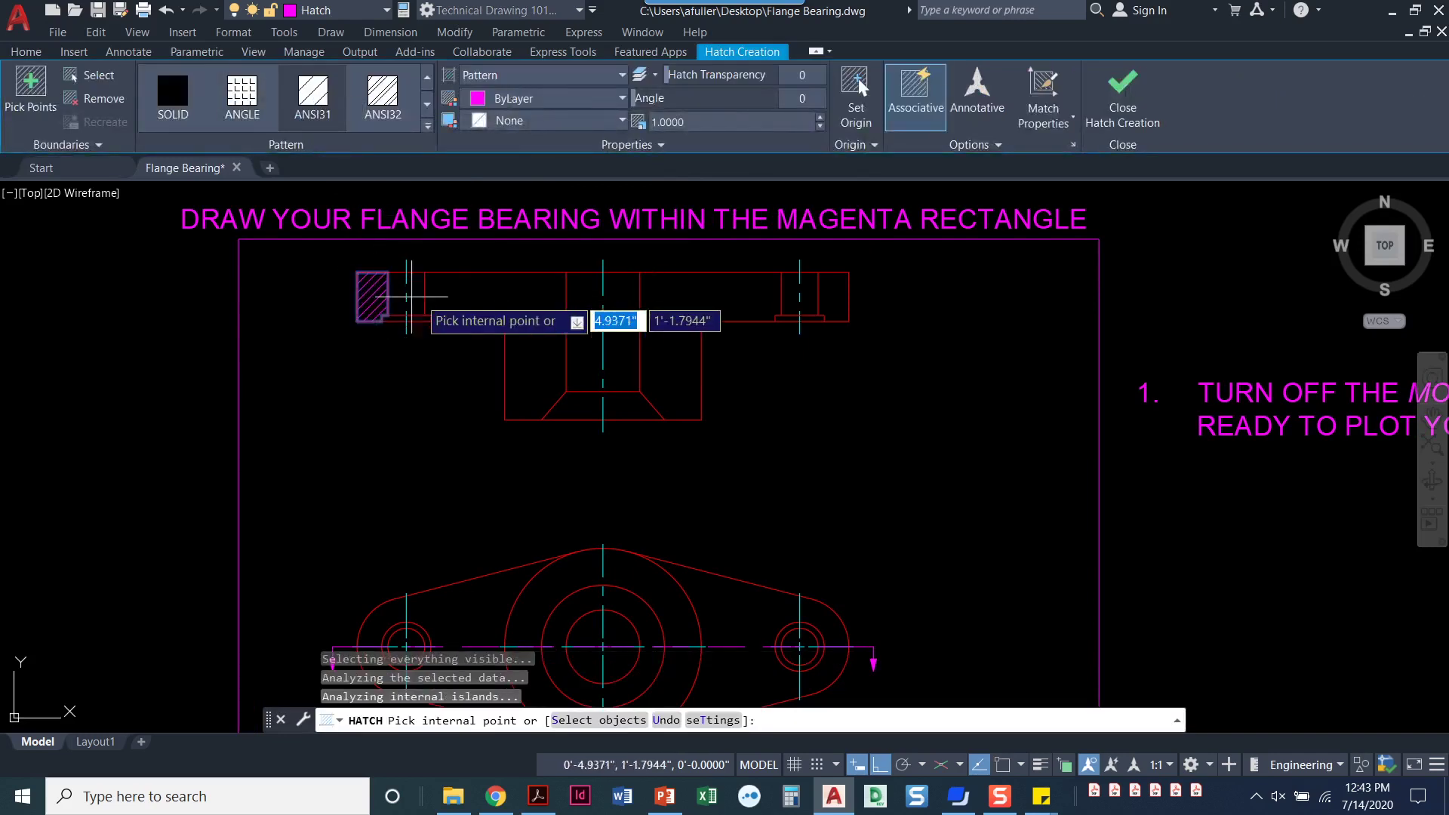
click(498, 298)
click(672, 317)
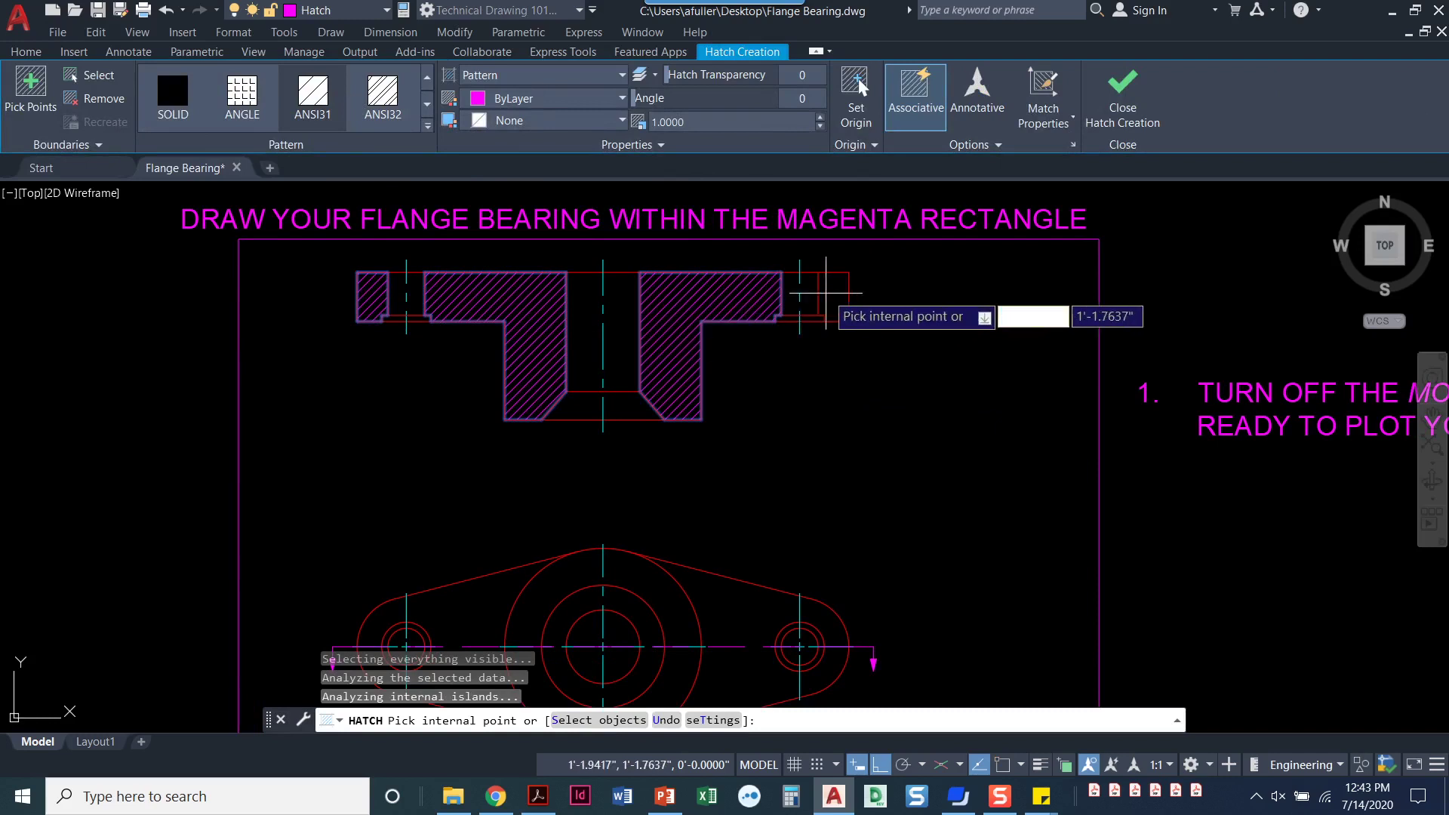
click(831, 294)
key(Return)
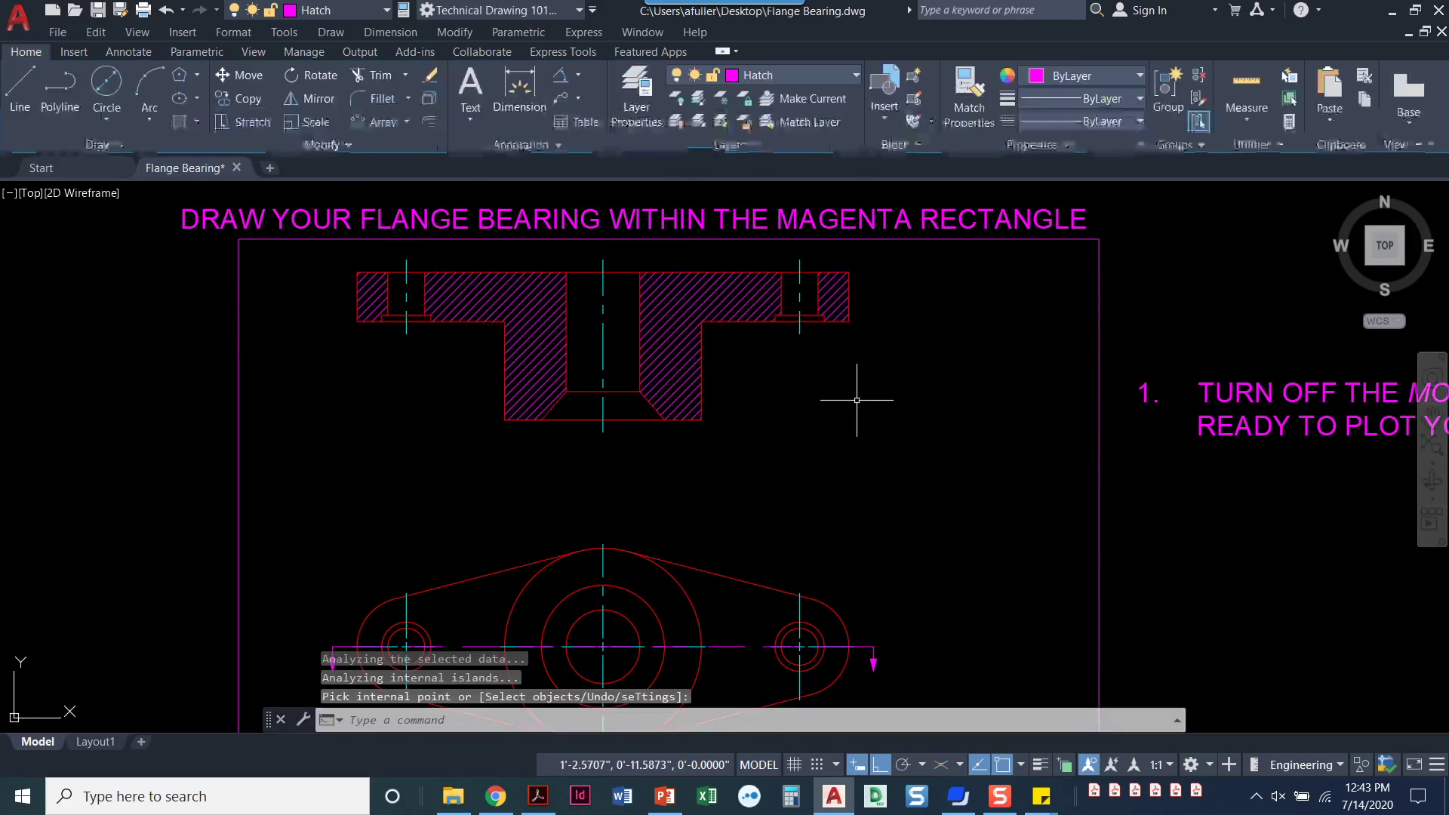
scroll(830, 403, down, 3)
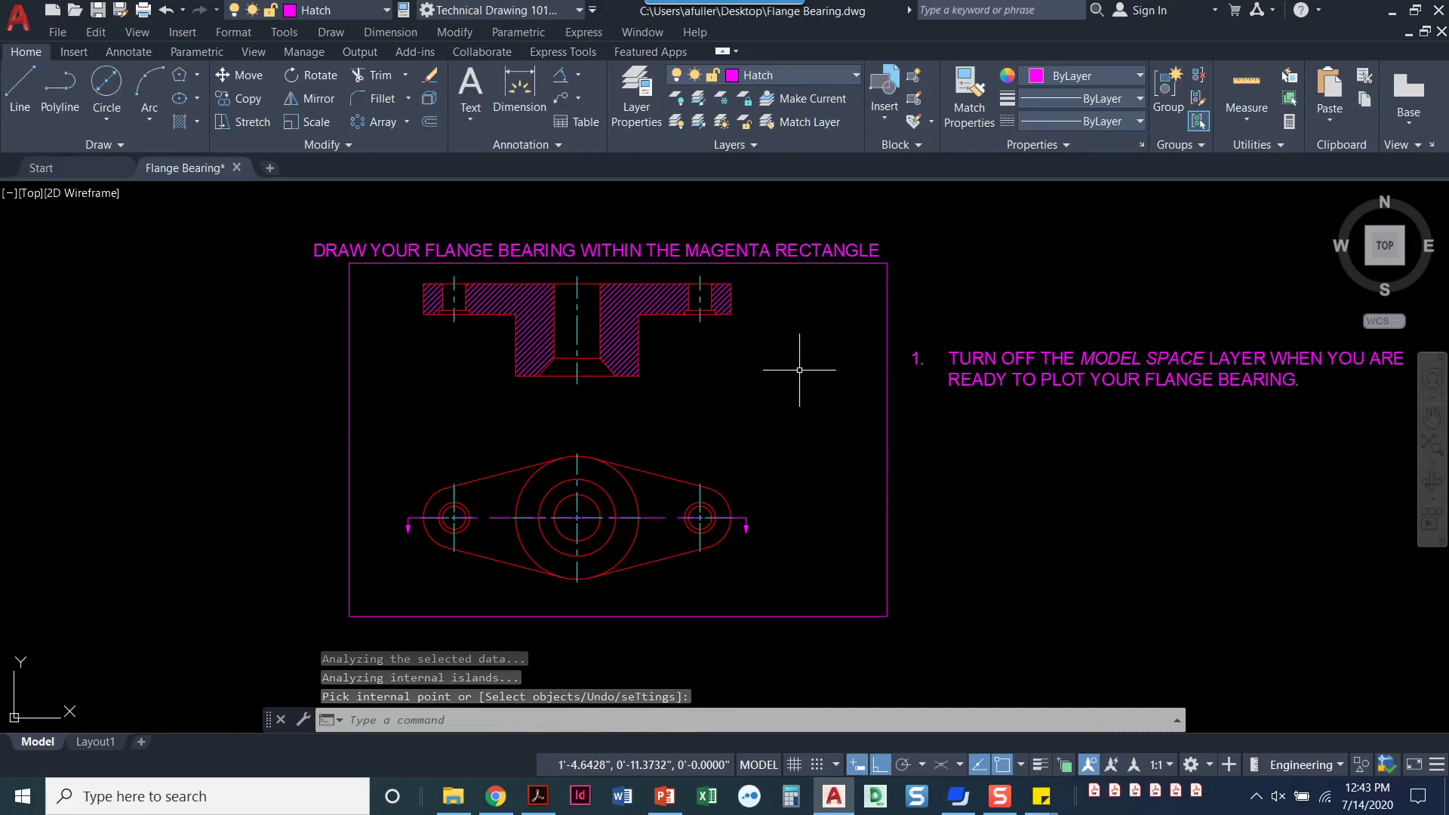